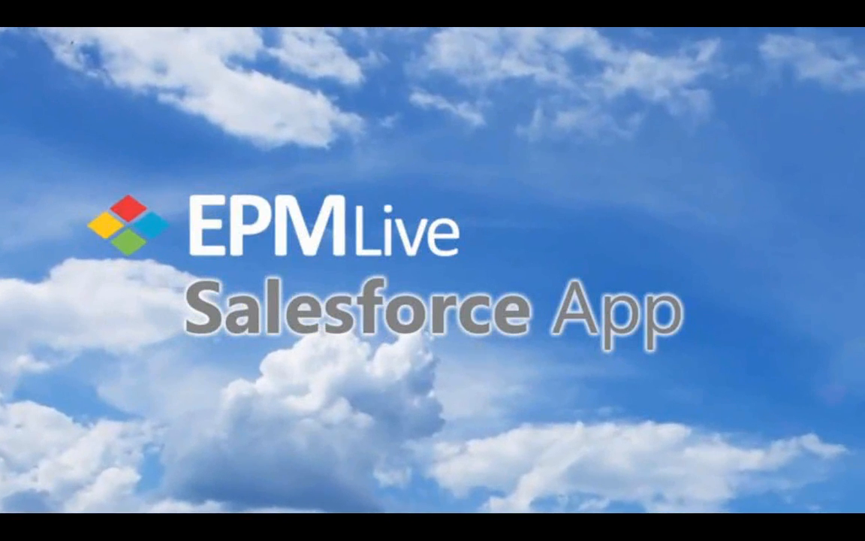
Leave the full-screen EPM Live video, switch to the Salesforce window and change the active app from Sales to EPM Force
mouse_move(629, 316)
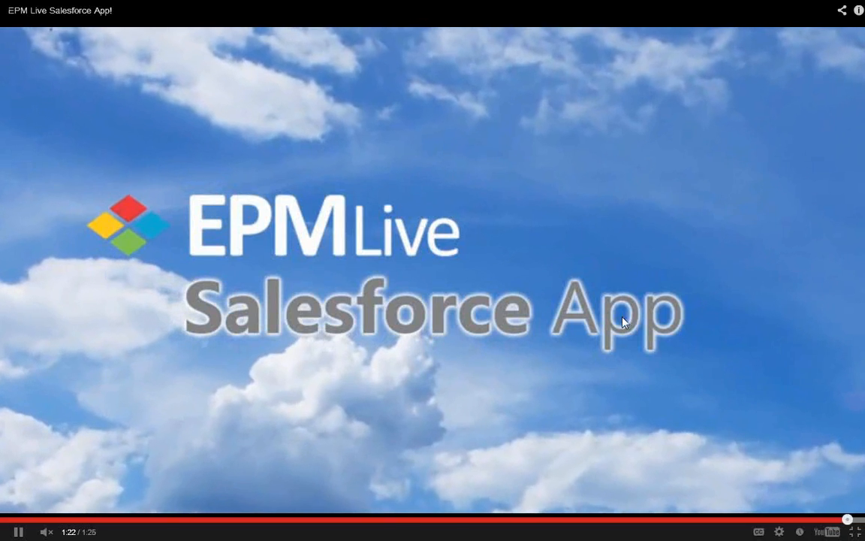
key("Escape")
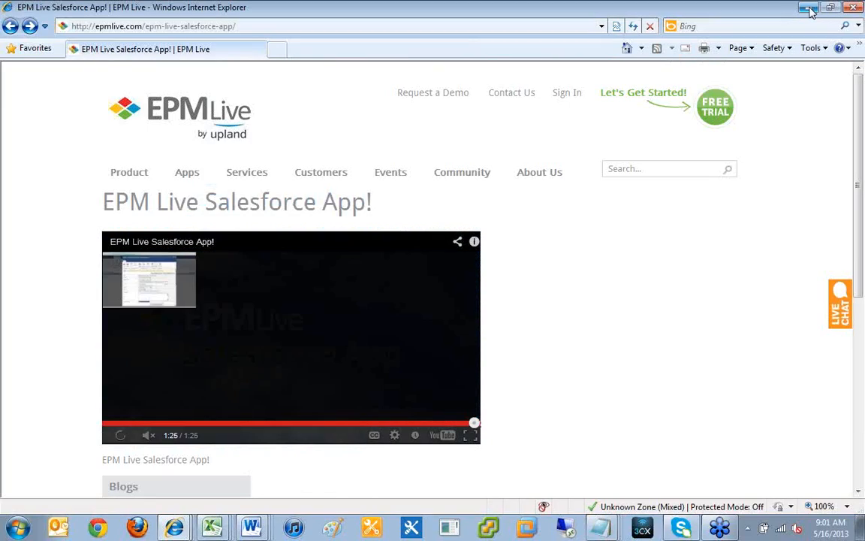
left_click(810, 8)
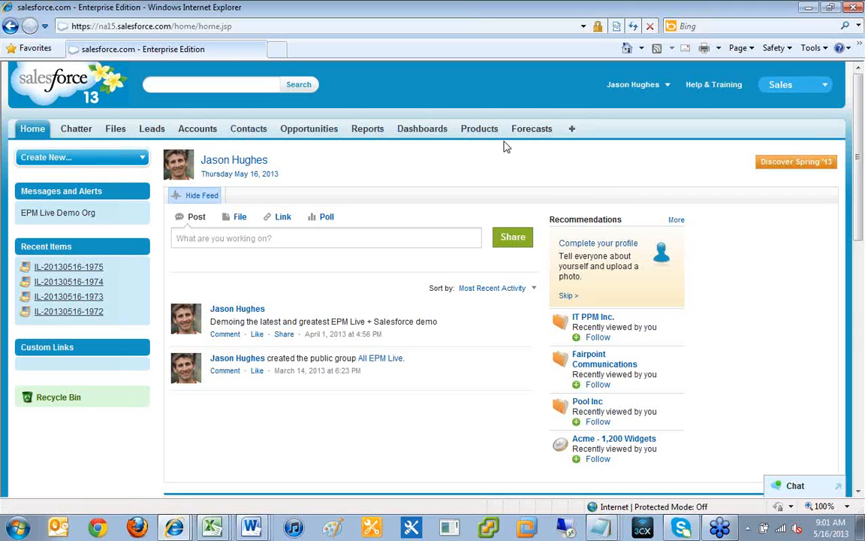
left_click(793, 89)
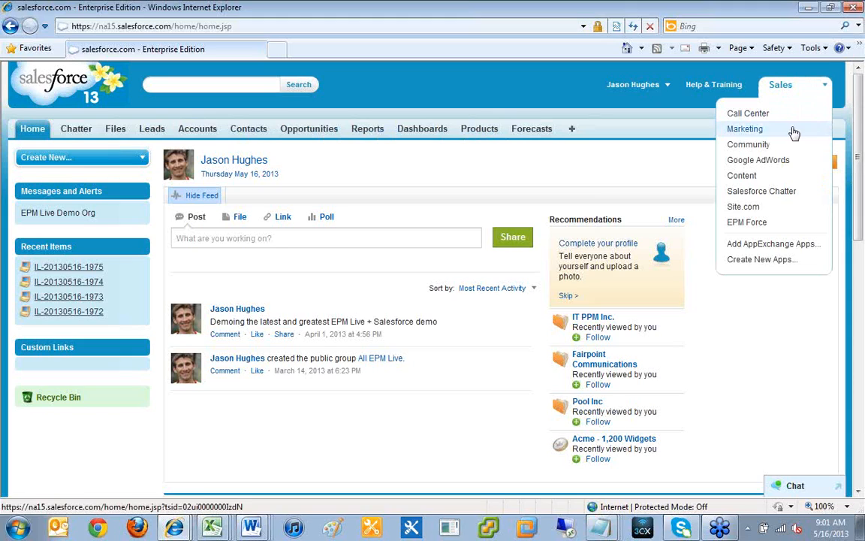
left_click(766, 225)
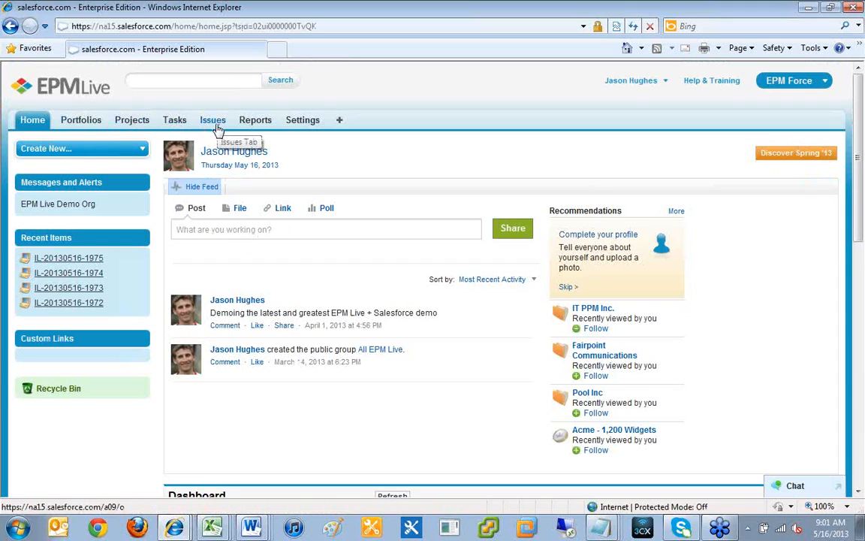
Review the EPM Force home page, including its dashboard charts, My Tasks list and calendar
left_click(35, 126)
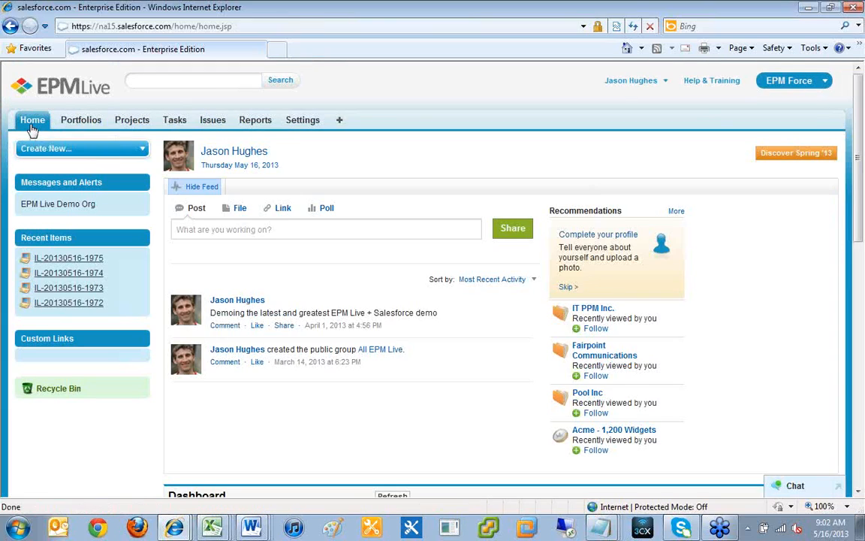
scroll(706, 338, "down", 5)
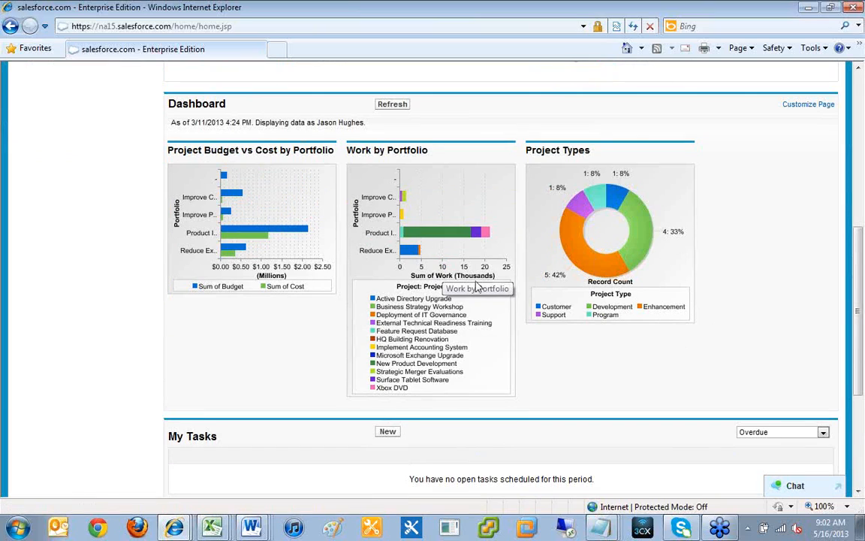
scroll(622, 291, "down", 1)
scroll(653, 295, "down", 2)
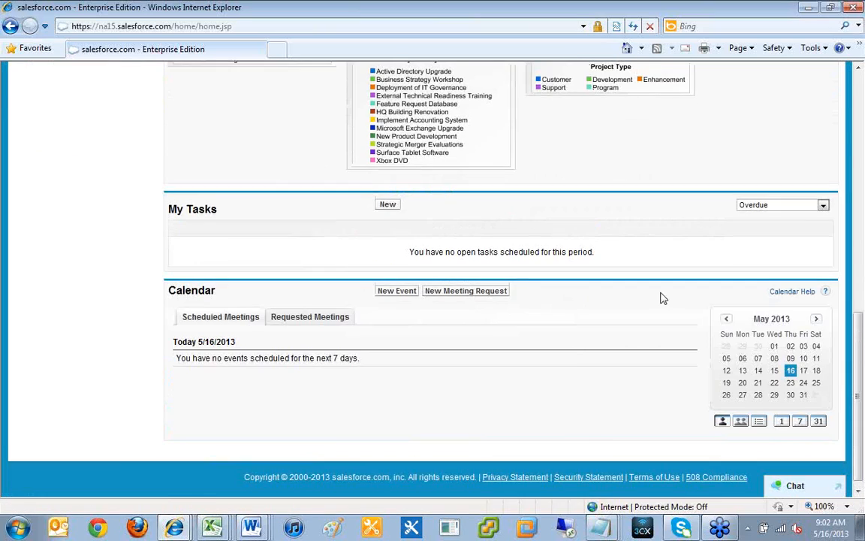
scroll(646, 289, "up", 8)
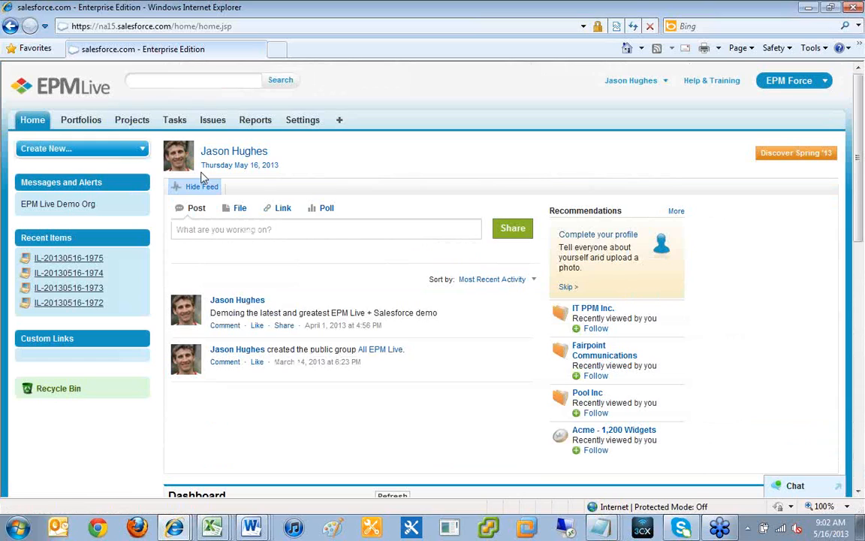
Open the Xbox DVD project and post the comment "Hey whats going on." on it, closing the comments window
left_click(132, 120)
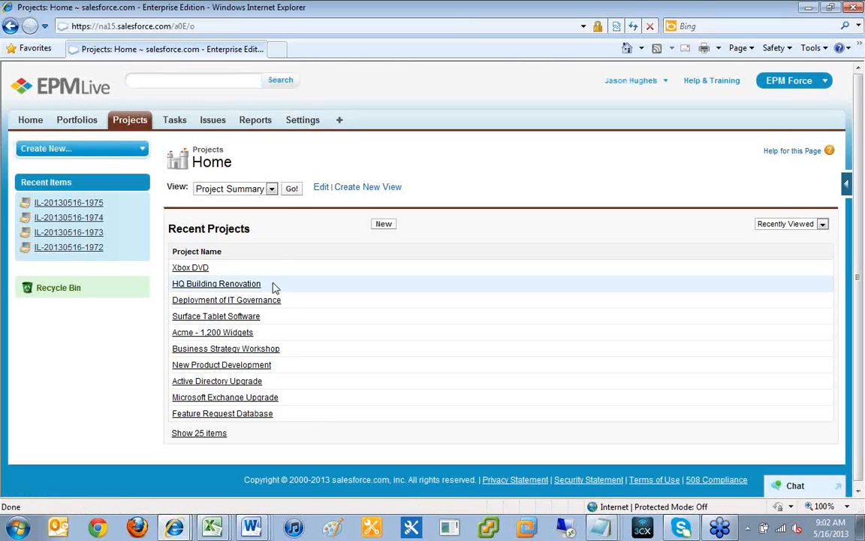
left_click(189, 270)
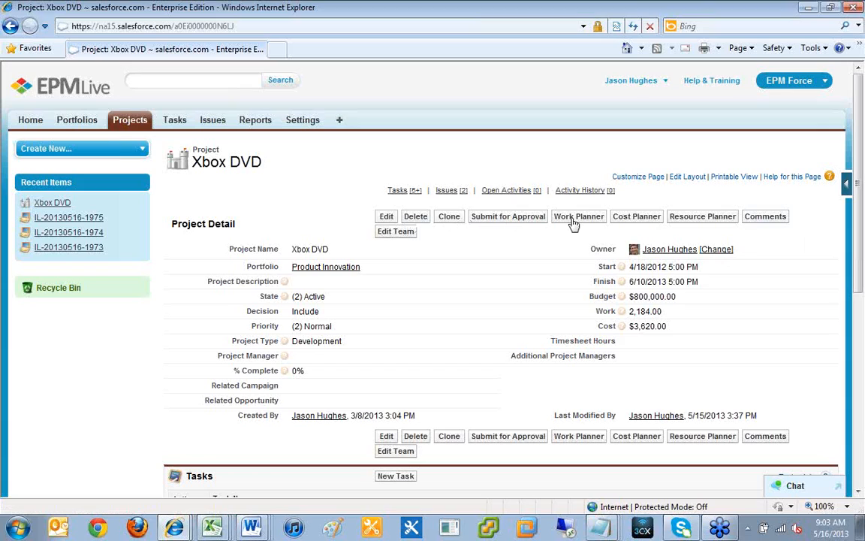
left_click(768, 218)
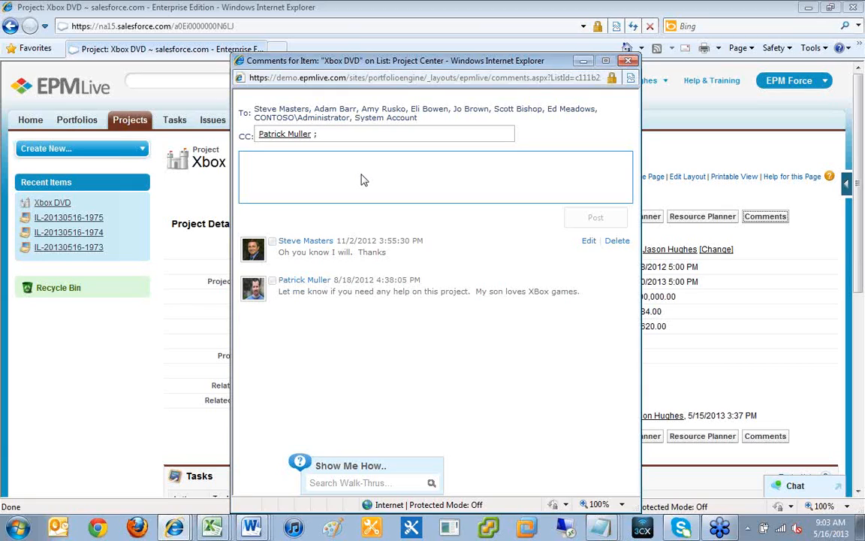
type("Hel")
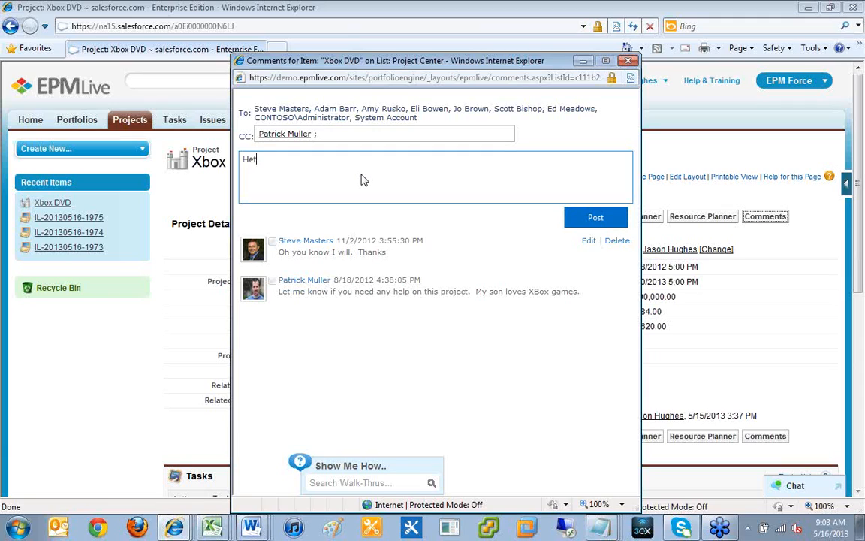
type(" whats going on.")
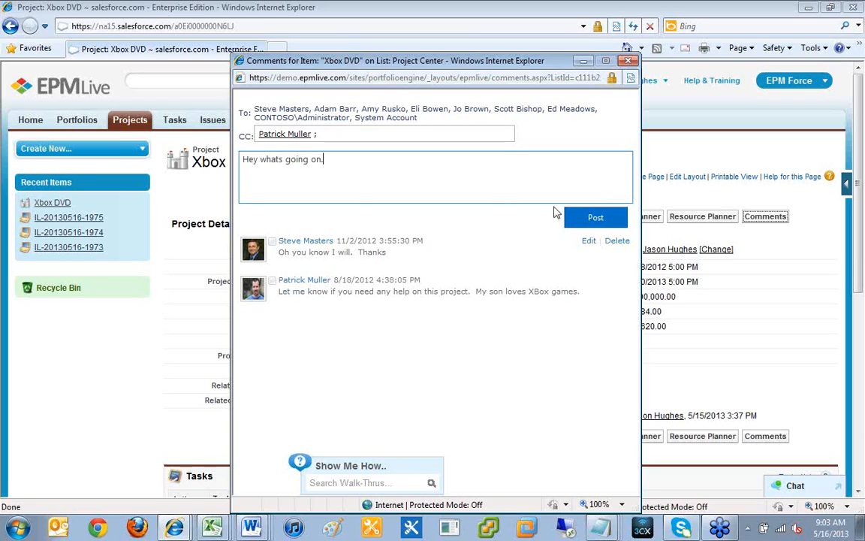
left_click(594, 221)
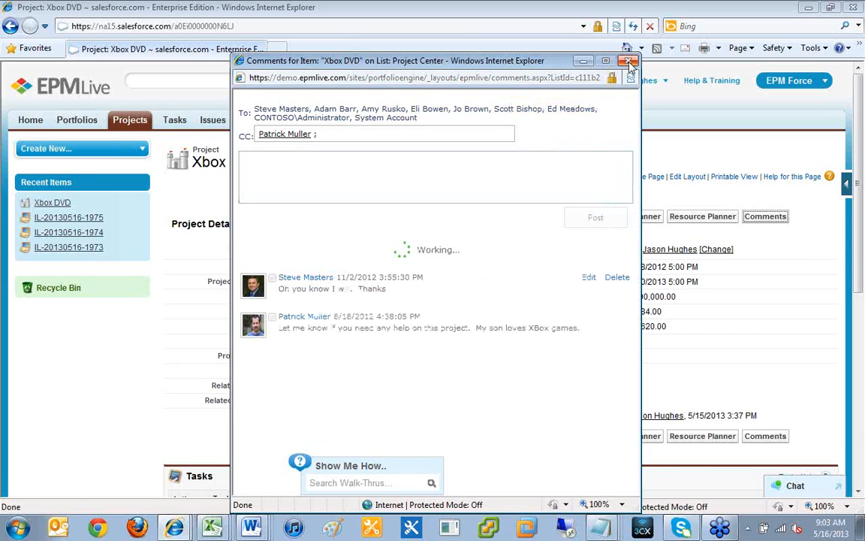
left_click(628, 60)
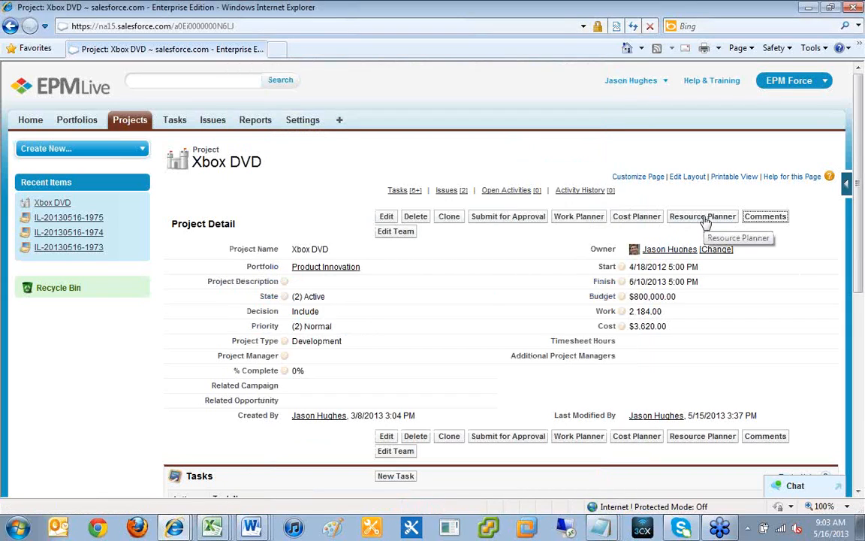
View the Xbox DVD project's monthly resource allocations in the Resource Planner and close the planner
left_click(706, 218)
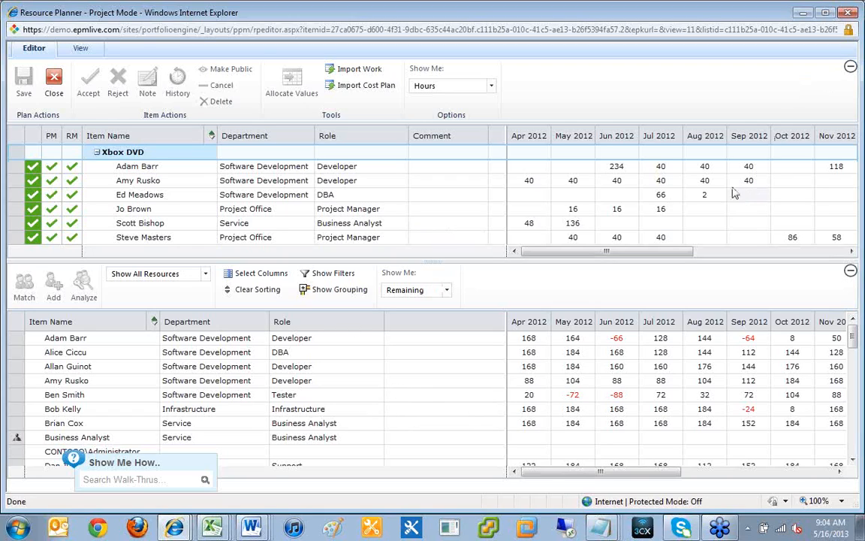
left_click(847, 14)
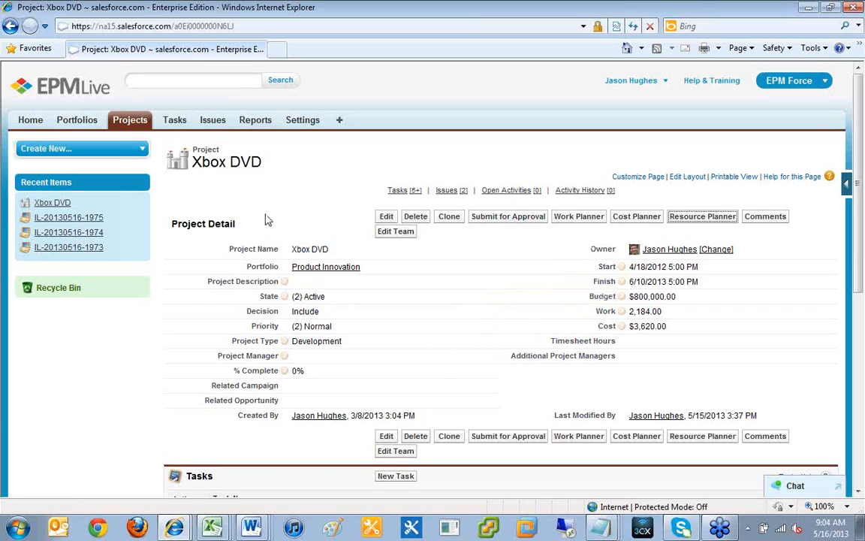
List all issues and view the details of "Missing orginal specs from the Accounting Department"
left_click(215, 121)
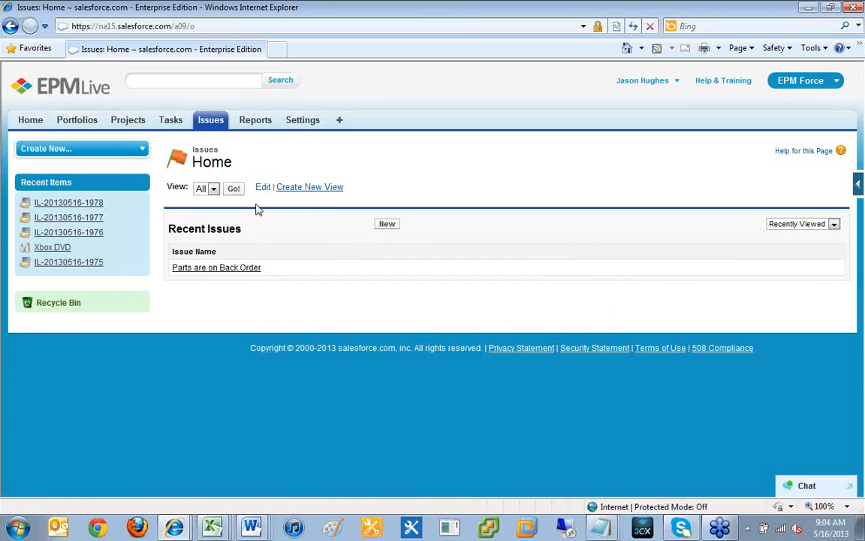
left_click(234, 189)
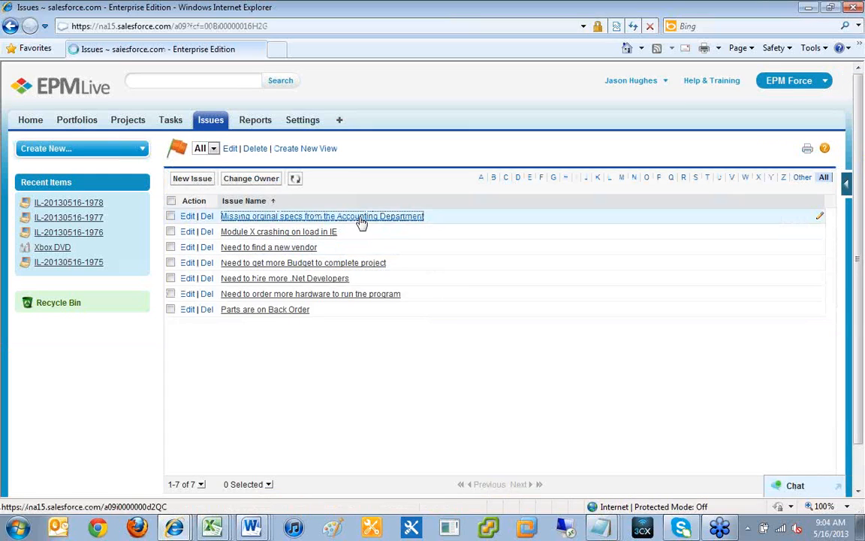
left_click(359, 217)
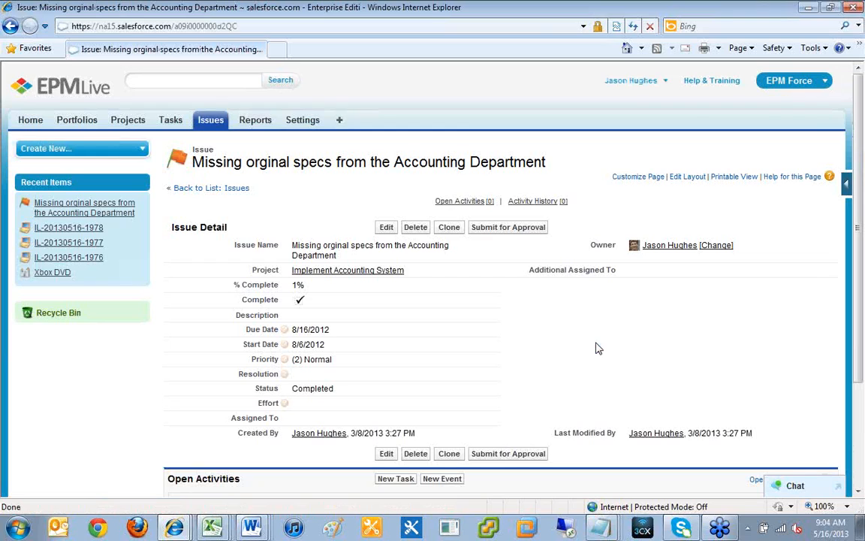
Switch the active Salesforce app from EPM Force back to Sales
left_click(791, 87)
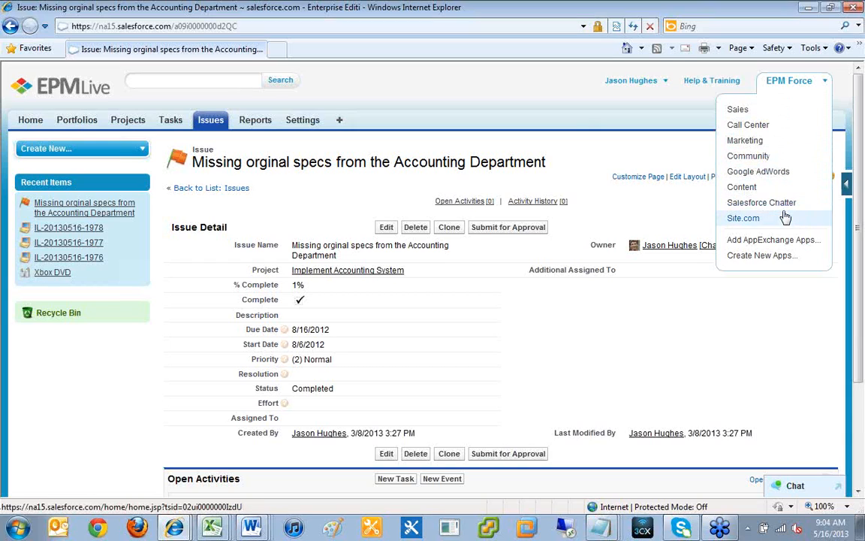
left_click(781, 110)
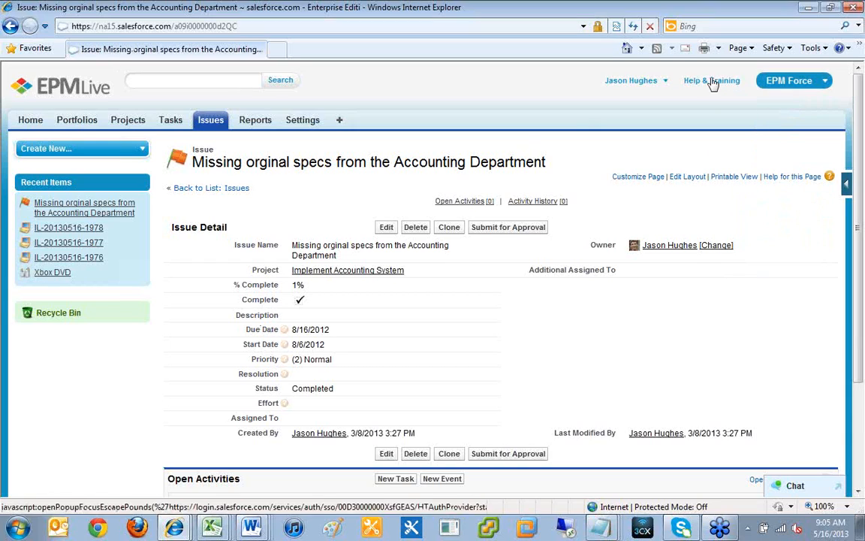
left_click(803, 87)
left_click(736, 112)
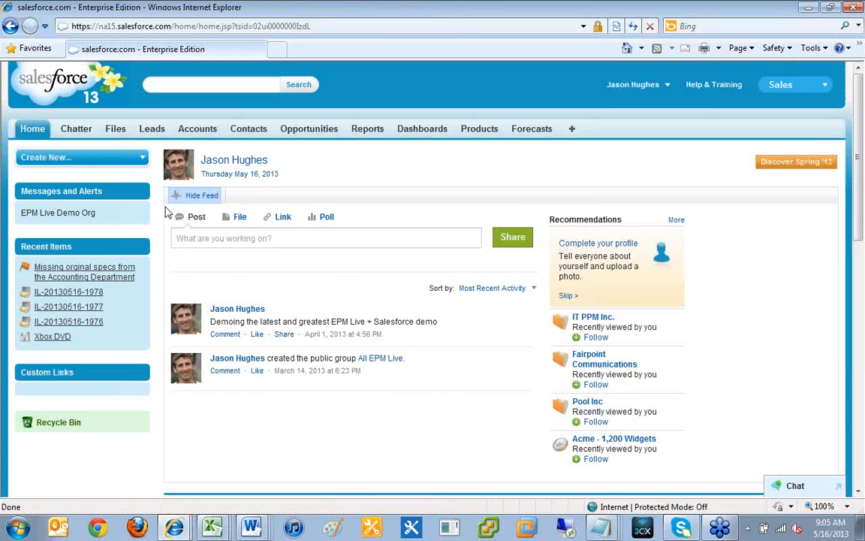
Open the Pool Inc account and examine its budget, cost, invoicing, project and issue fields in the account details
left_click(198, 131)
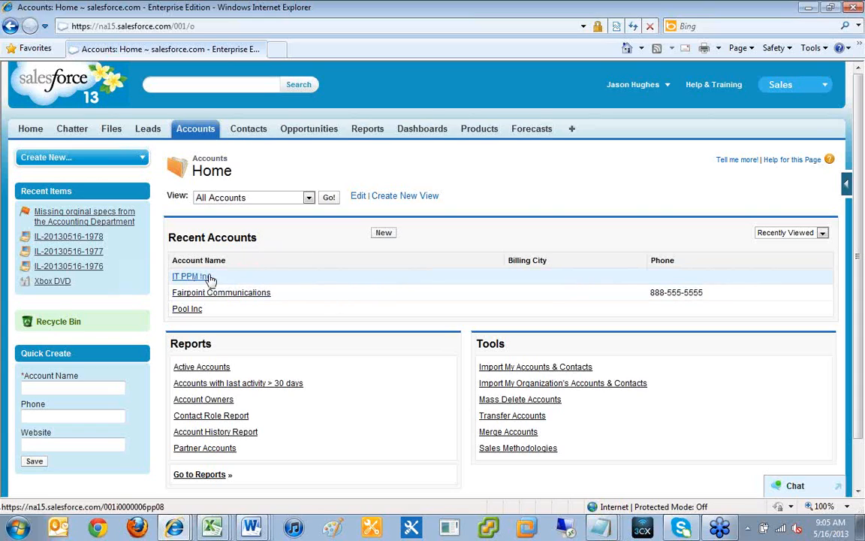
left_click(188, 310)
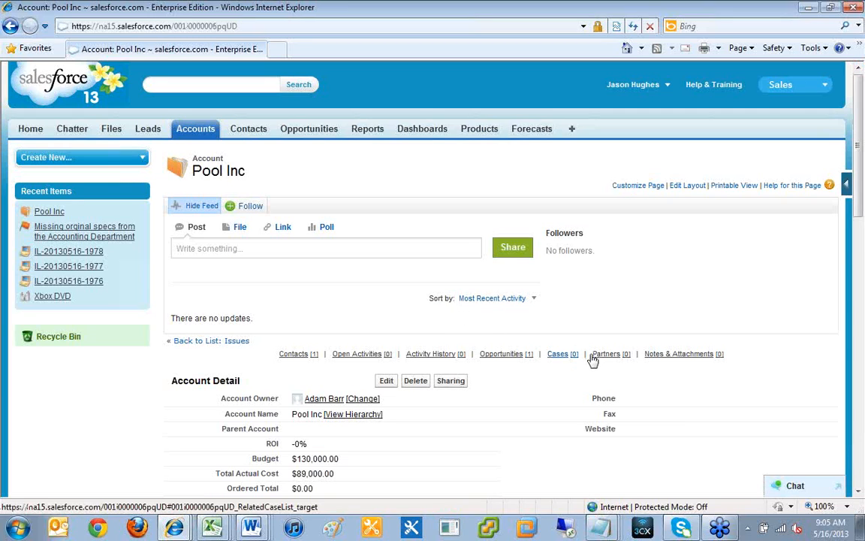
scroll(595, 359, "down", 3)
scroll(612, 375, "down", 3)
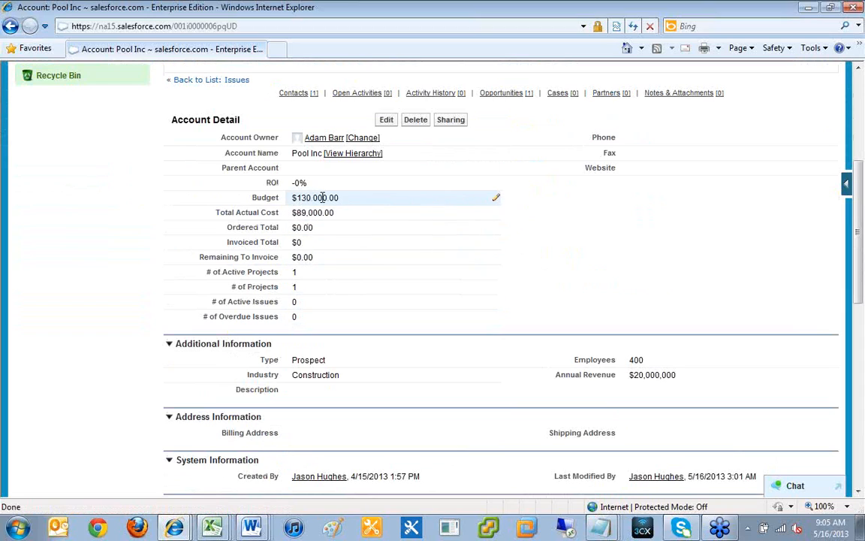
scroll(404, 221, "up", 1)
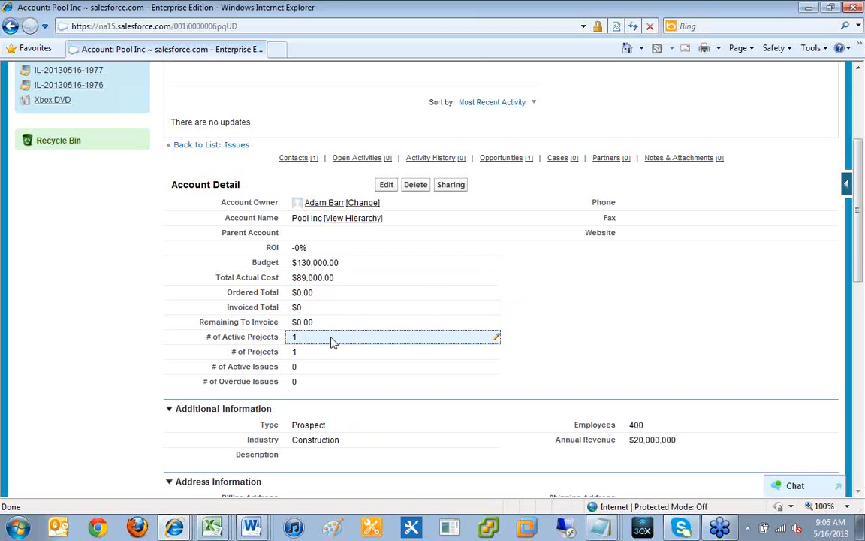
scroll(316, 295, "down", 1)
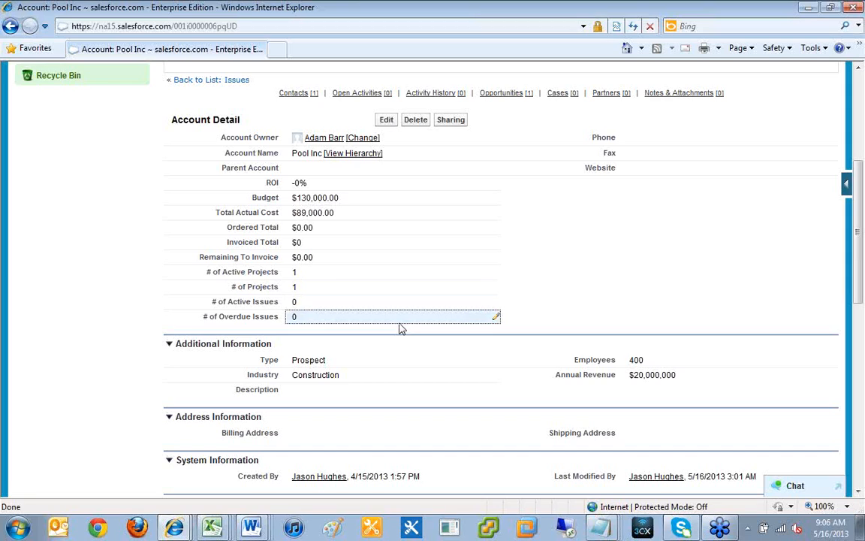
scroll(429, 334, "up", 4)
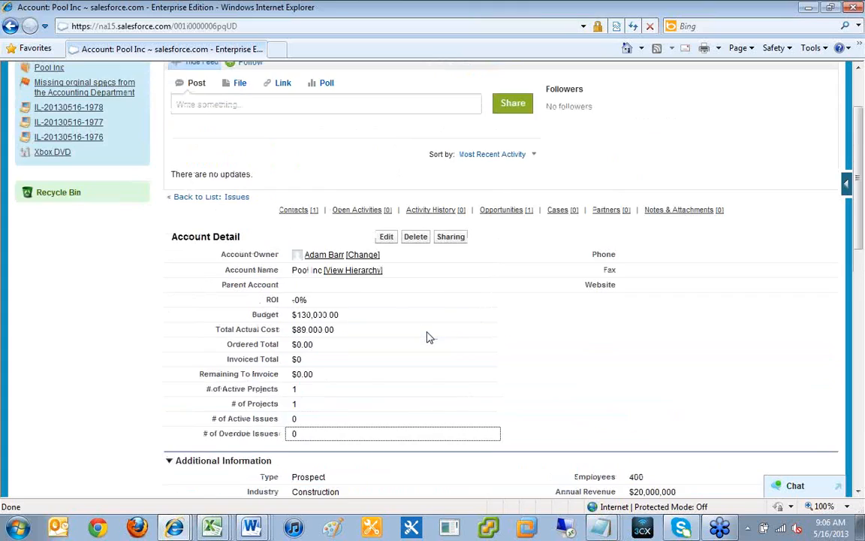
Switch to the EPM Live site, show Contoso Corporation's project summary and display the general notifications
mouse_move(174, 528)
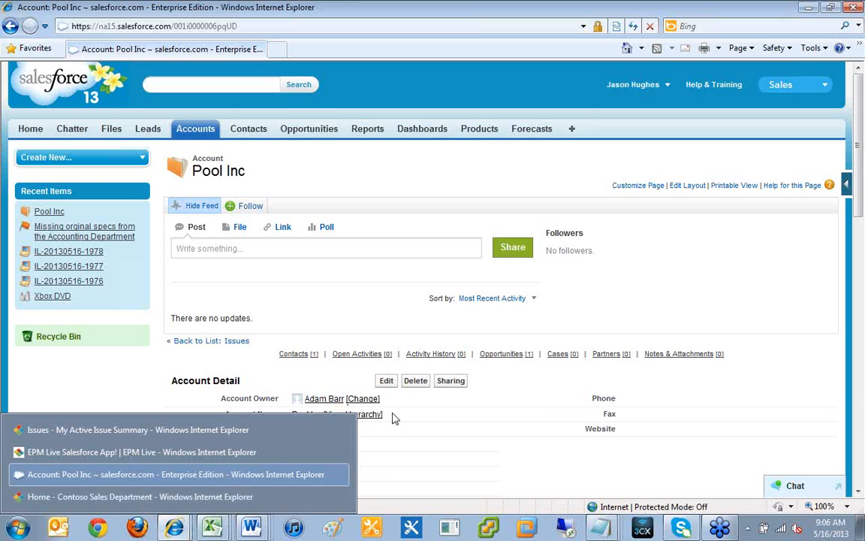
left_click(130, 498)
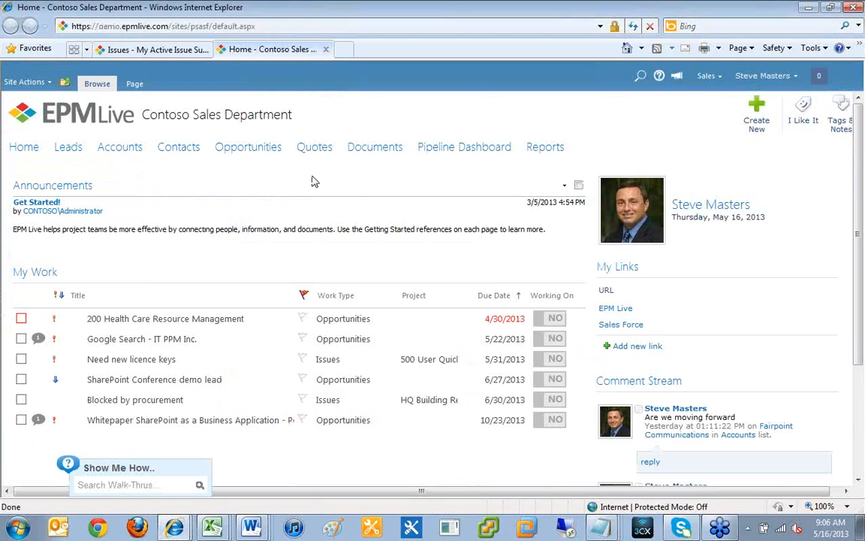
left_click(140, 49)
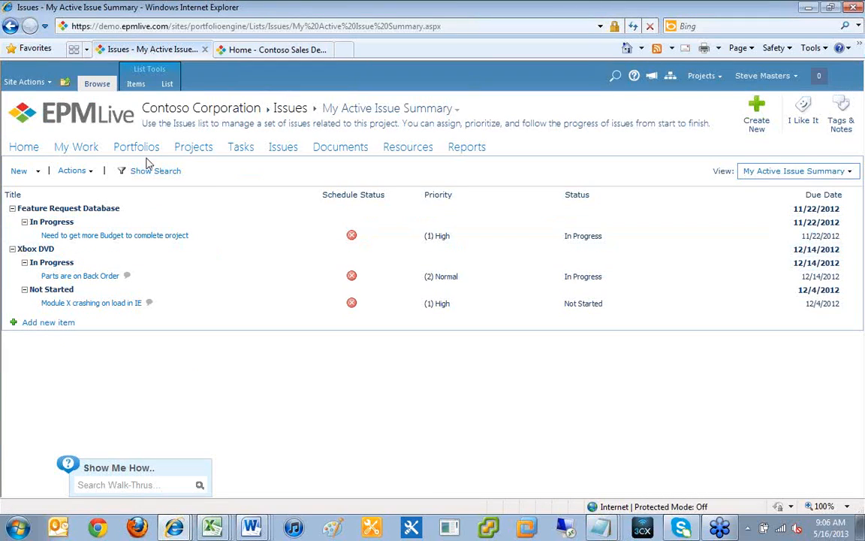
left_click(199, 149)
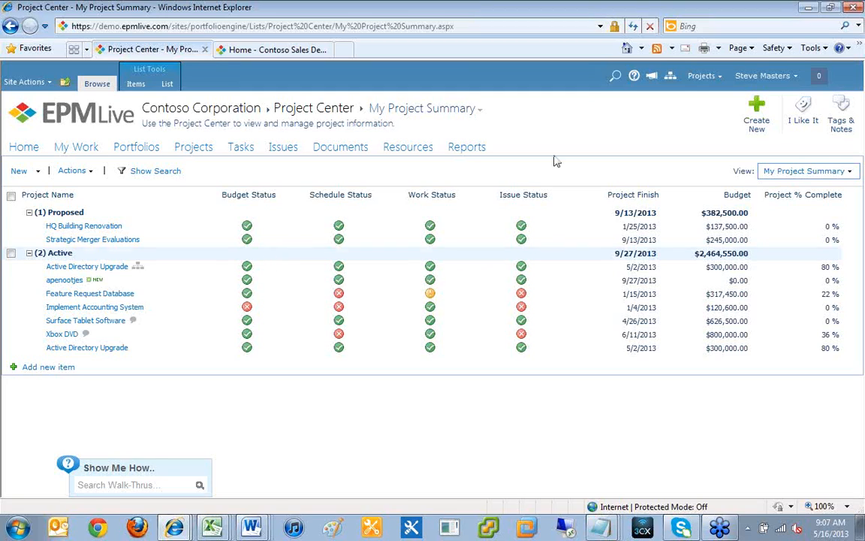
left_click(818, 75)
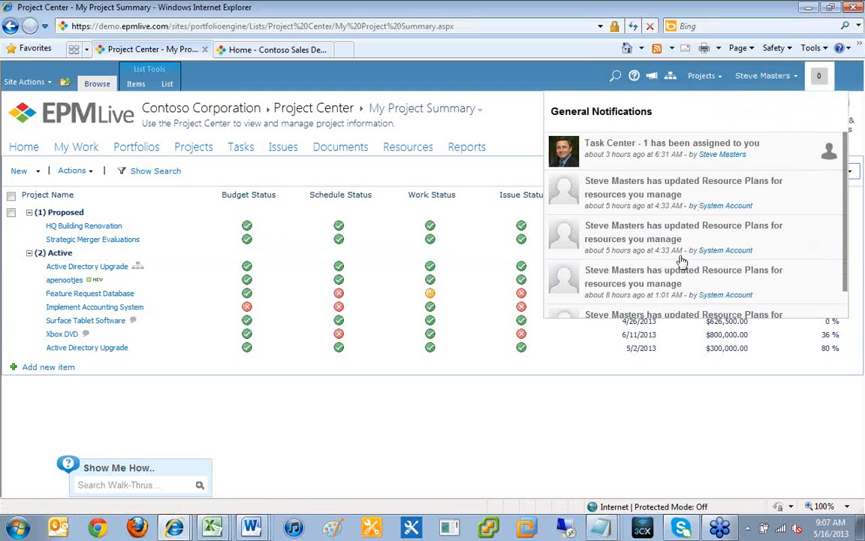
Close the general notifications and display the Contoso Sales Department home page
left_click(536, 384)
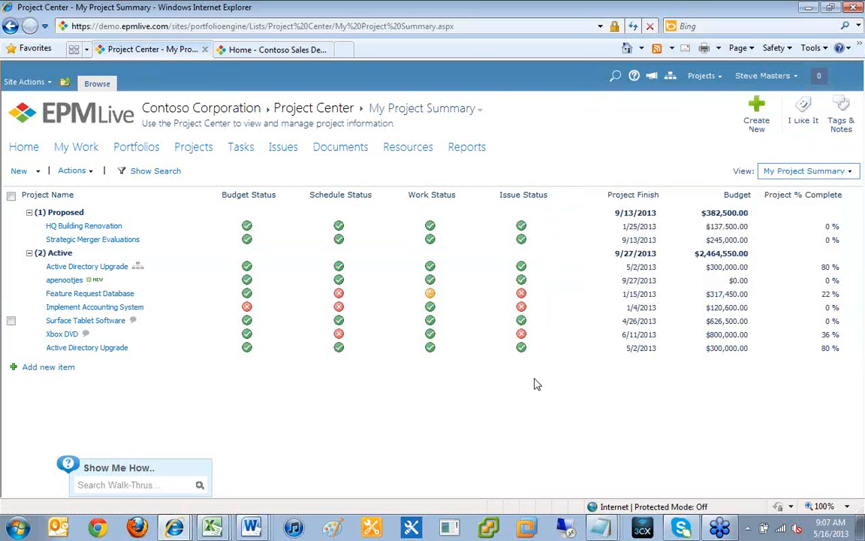
left_click(278, 51)
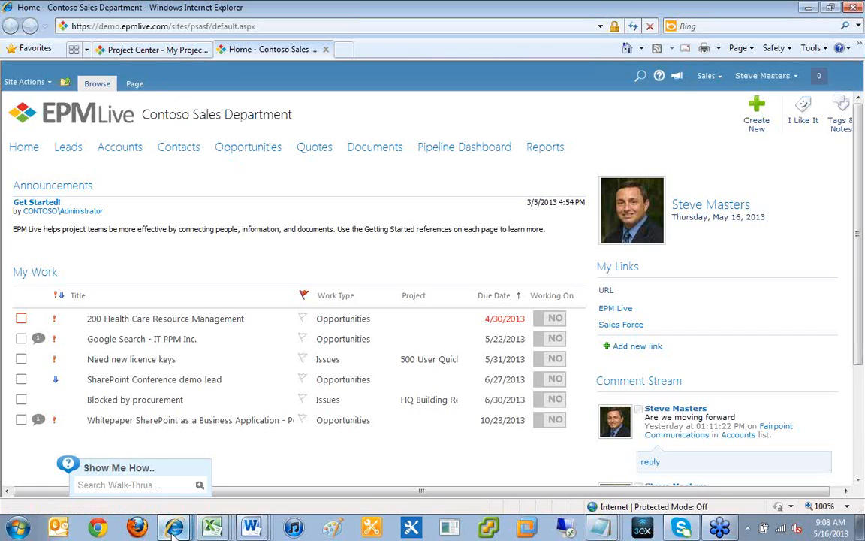
Switch back to Salesforce and list all opportunities
mouse_move(173, 526)
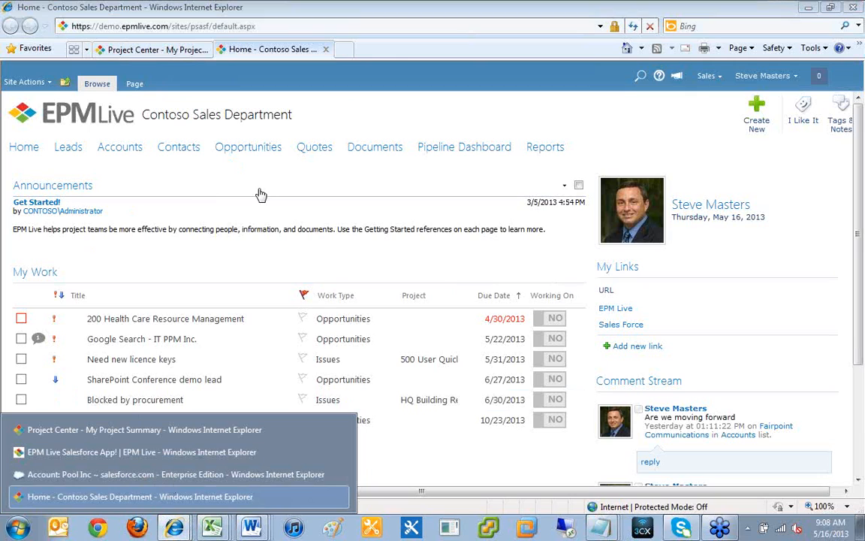
left_click(161, 475)
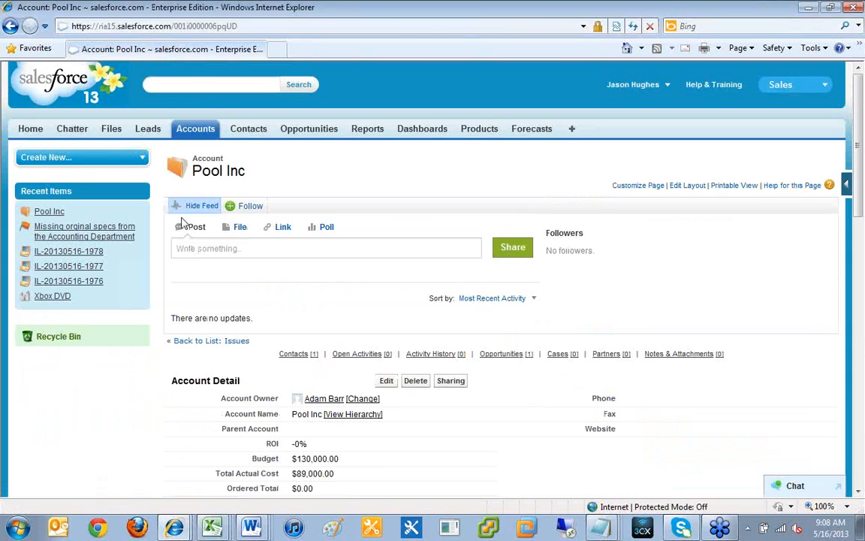
left_click(309, 129)
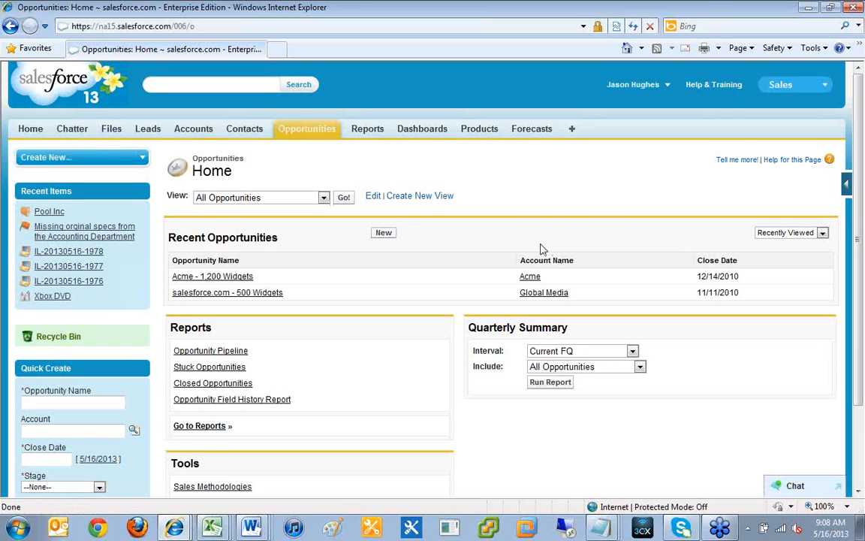
left_click(344, 199)
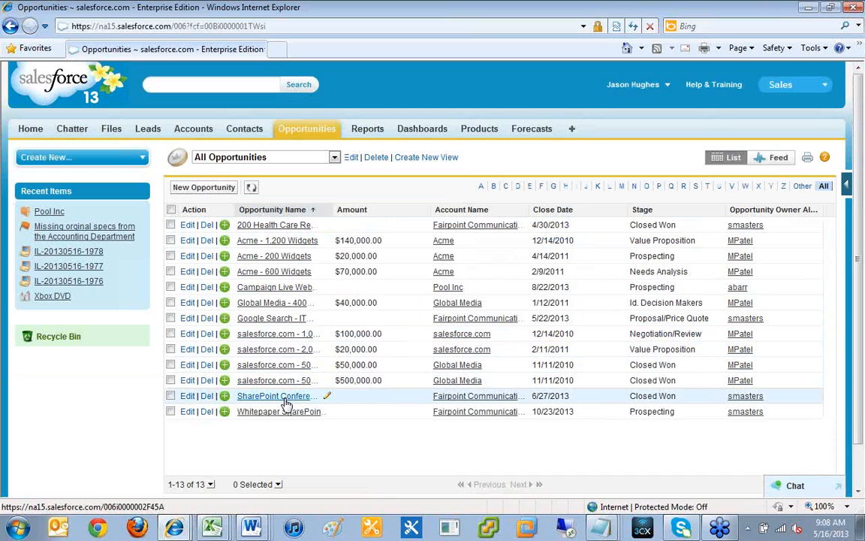
Open the SharePoint Conference demo lead opportunity and examine its details, including the account, close date and stage
left_click(285, 400)
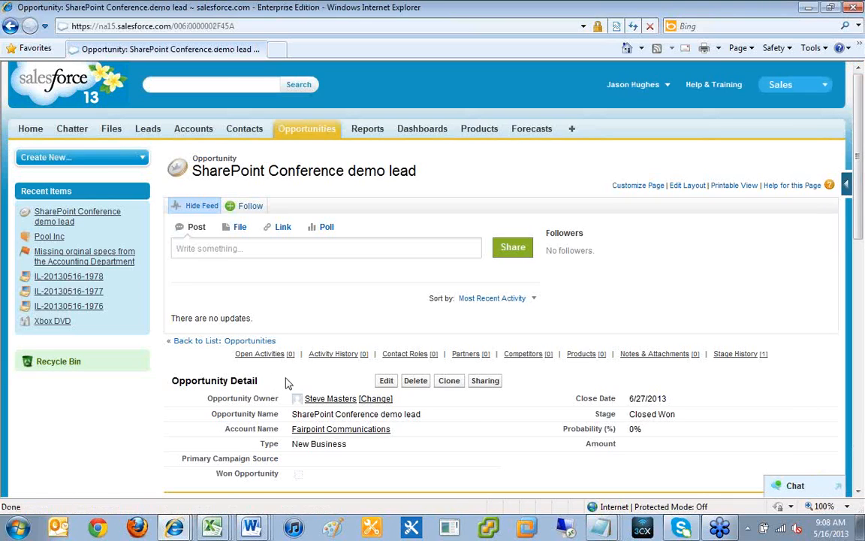
scroll(379, 311, "down", 2)
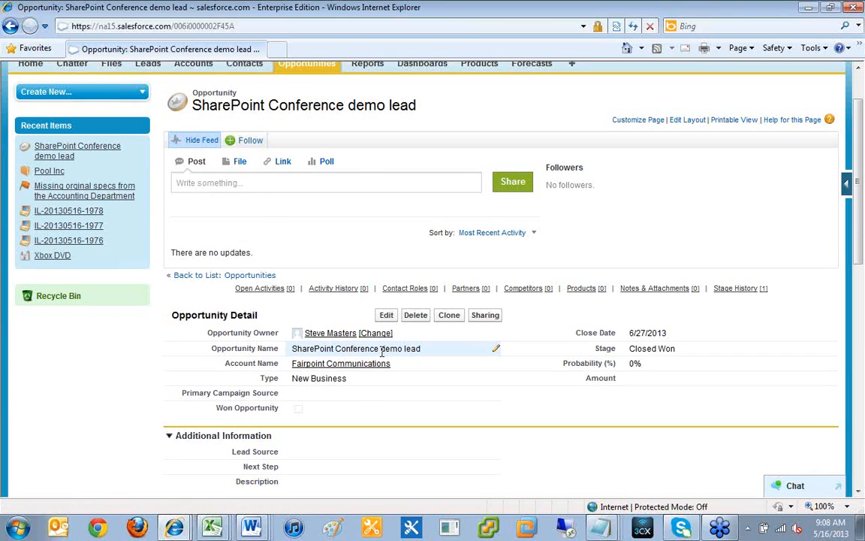
scroll(656, 283, "down", 2)
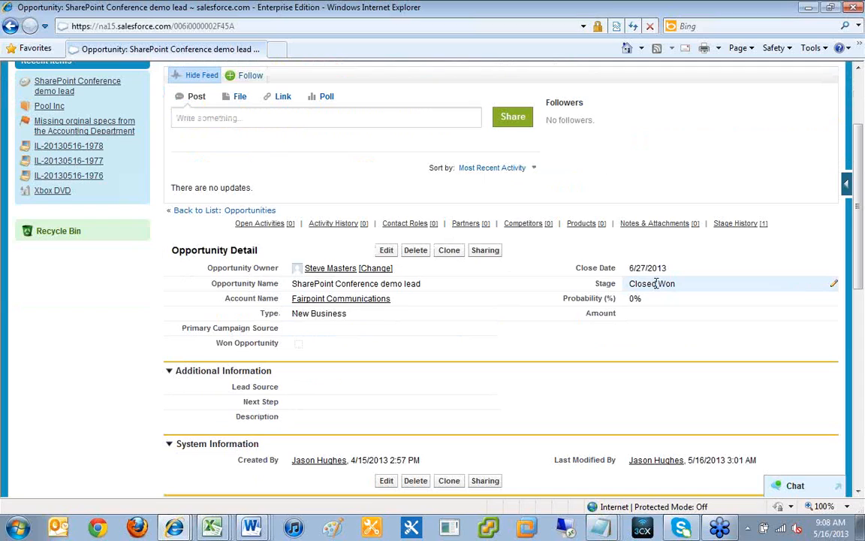
Open the SharePoint Conference demo lead opportunity for editing and choose Closed Won as its stage
left_click(386, 250)
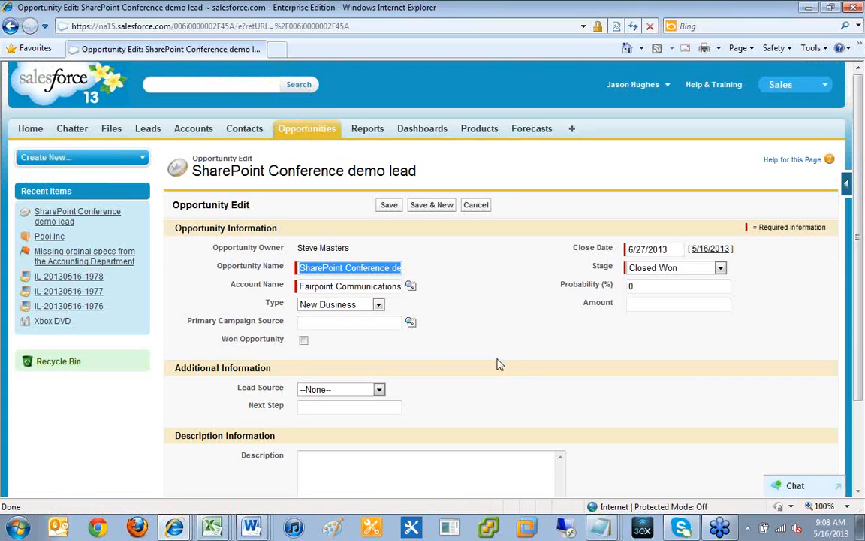
scroll(710, 179, "down", 3)
left_click(720, 155)
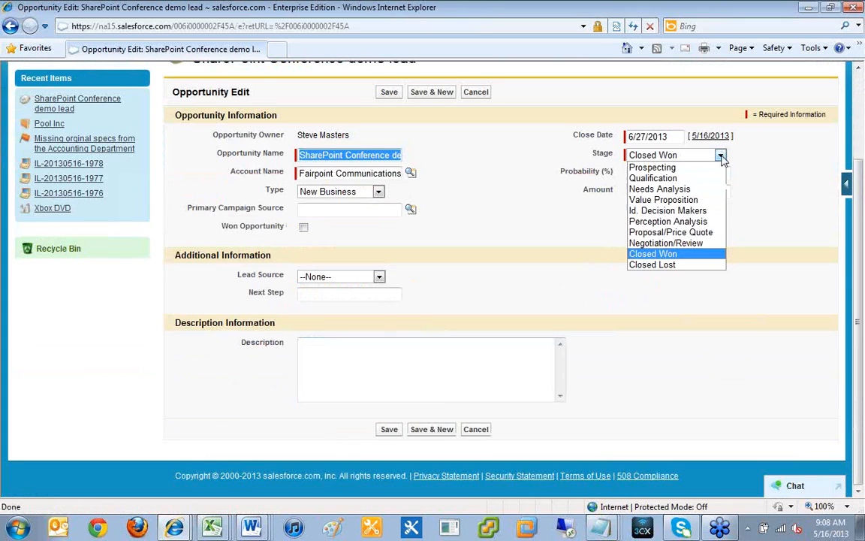
left_click(672, 254)
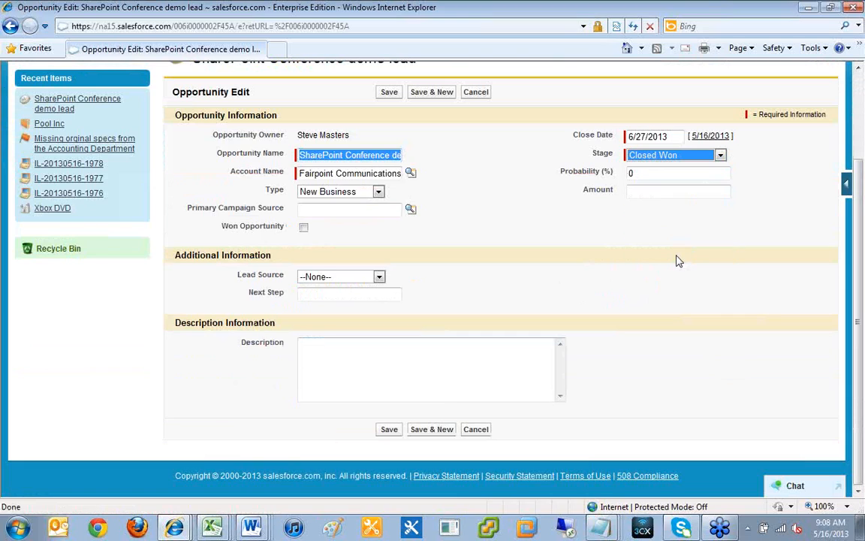
left_click(389, 92)
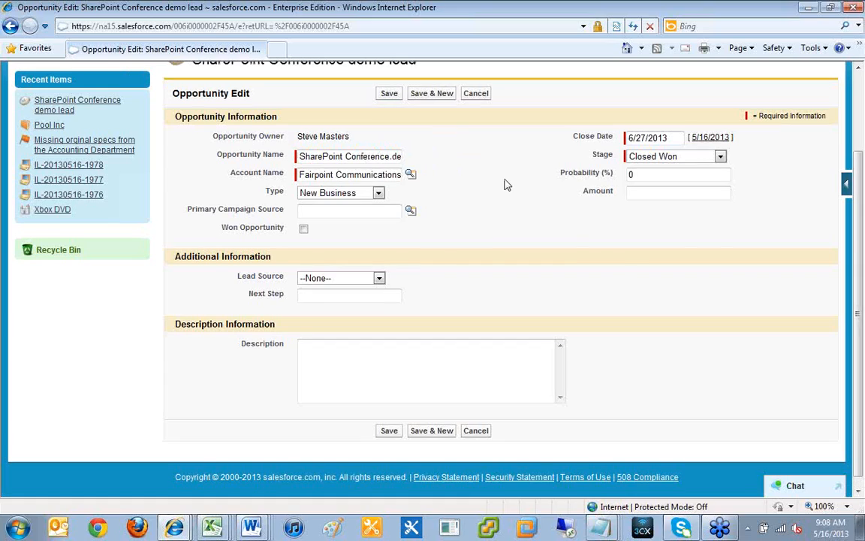
scroll(507, 184, "up", 2)
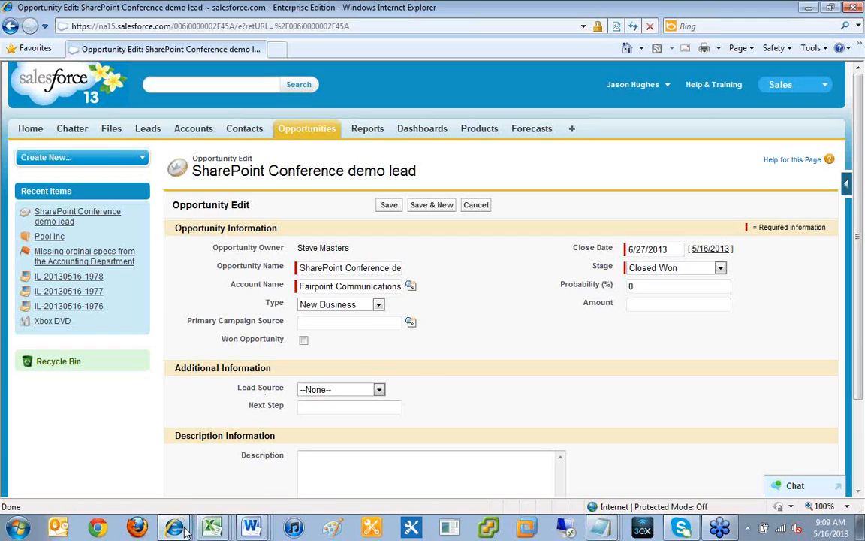
Switch to the Contoso Sales Department site in EPM Live and review the account and opportunity charts on its reports page
mouse_move(174, 522)
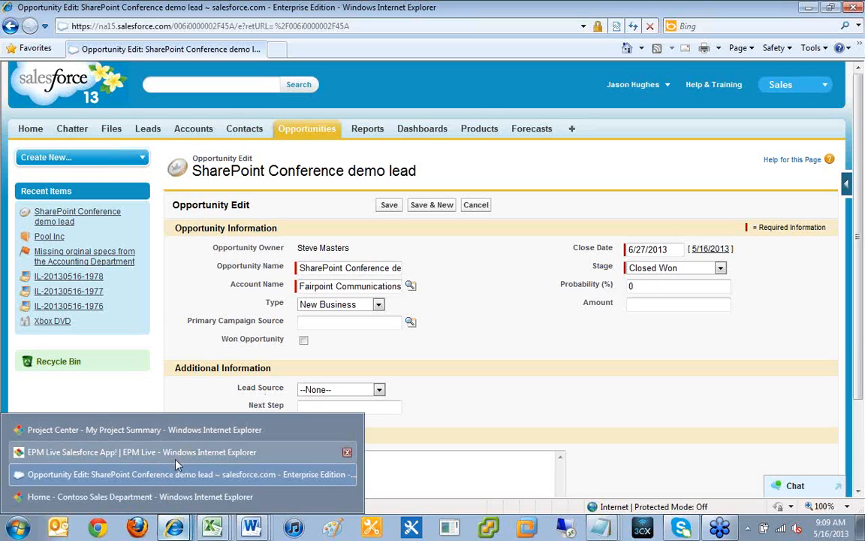
left_click(140, 497)
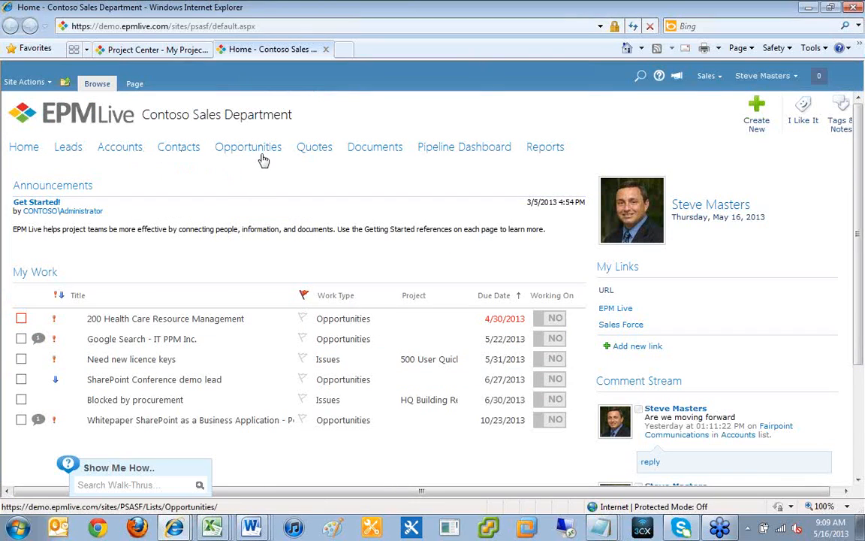
left_click(553, 156)
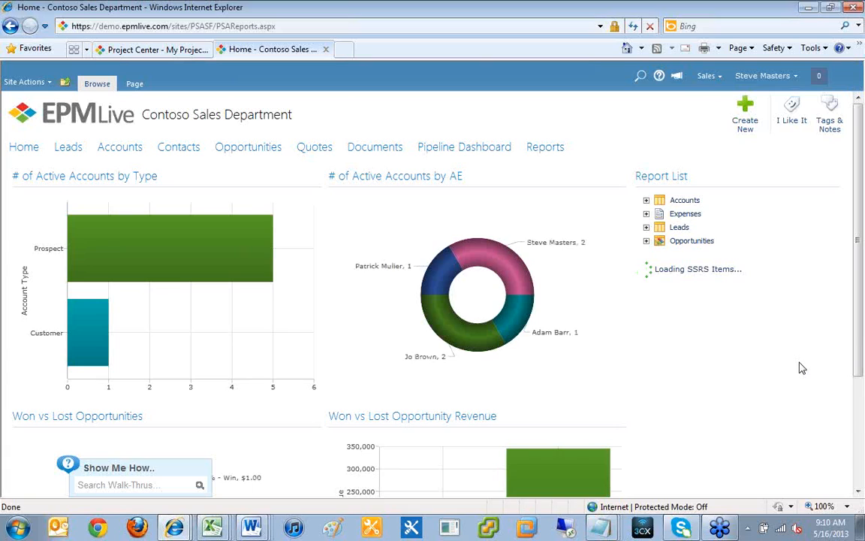
scroll(498, 400, "down", 3)
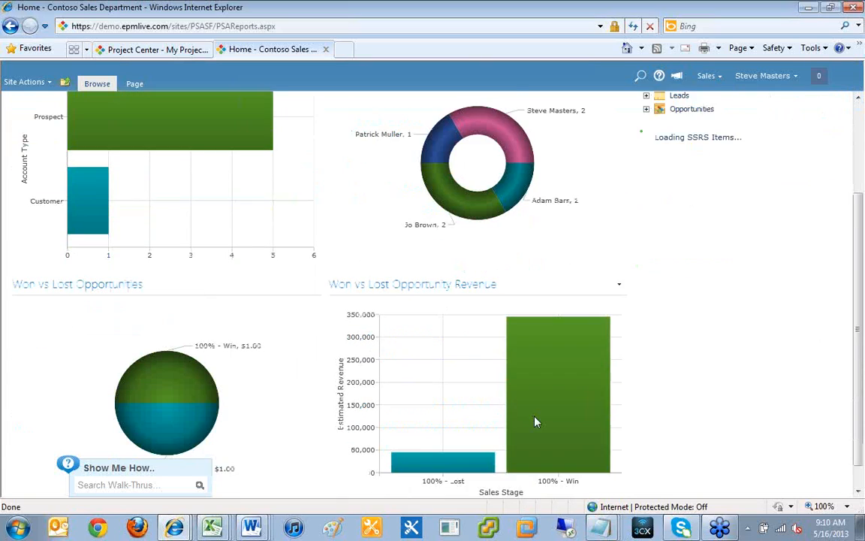
scroll(639, 409, "up", 3)
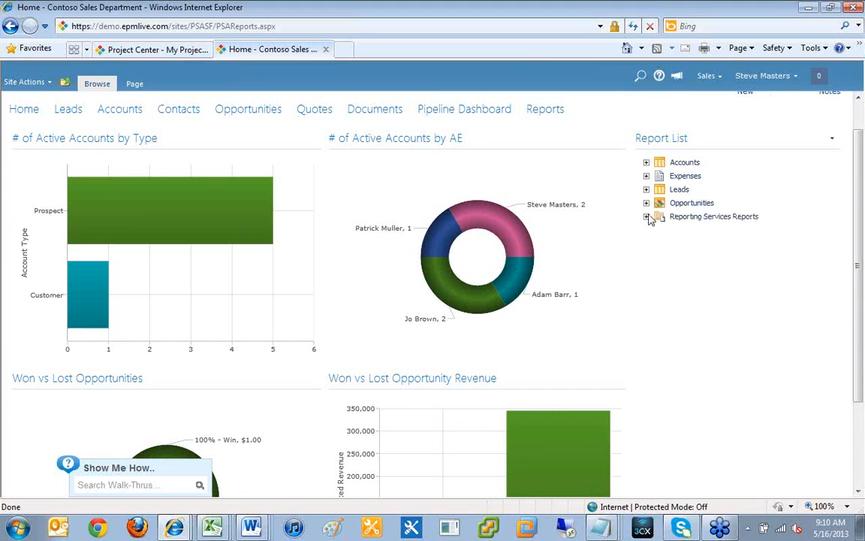
Expand the Project Issues, Project Tasks and Projects folders under Reporting Services Reports and look through their reports
left_click(646, 217)
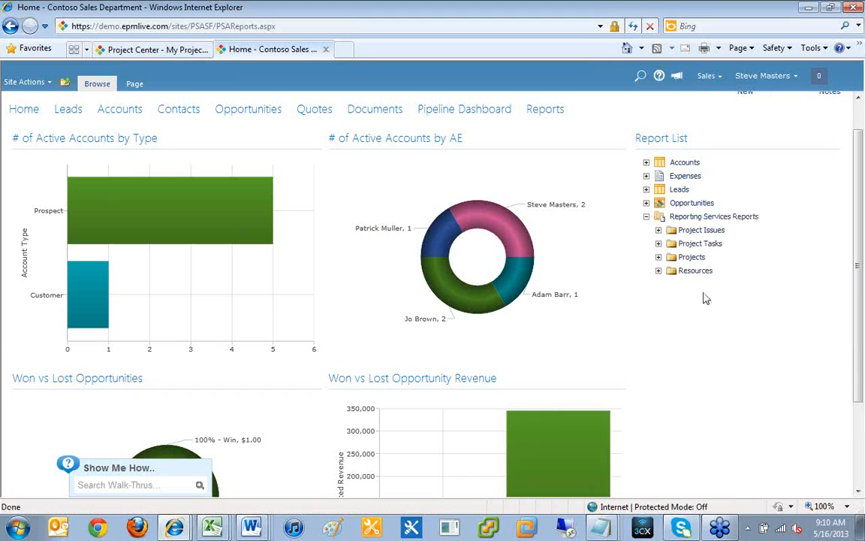
left_click(658, 230)
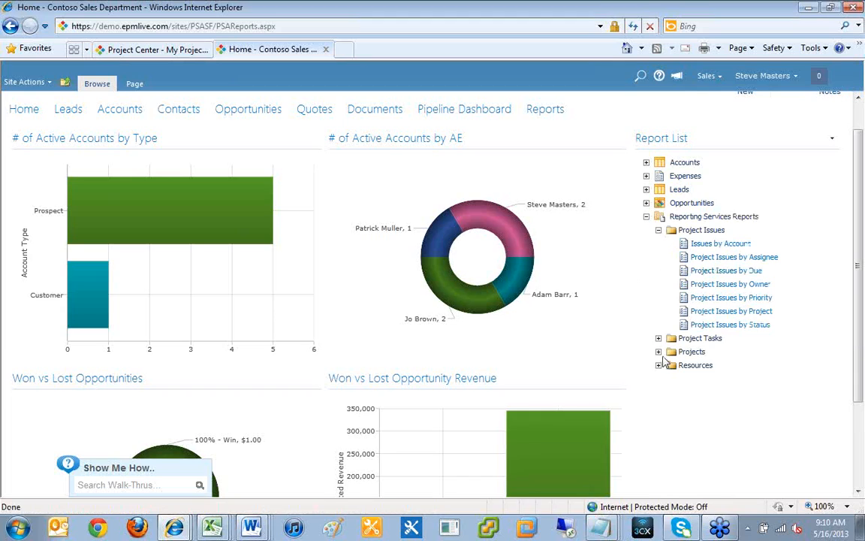
left_click(659, 338)
left_click(659, 366)
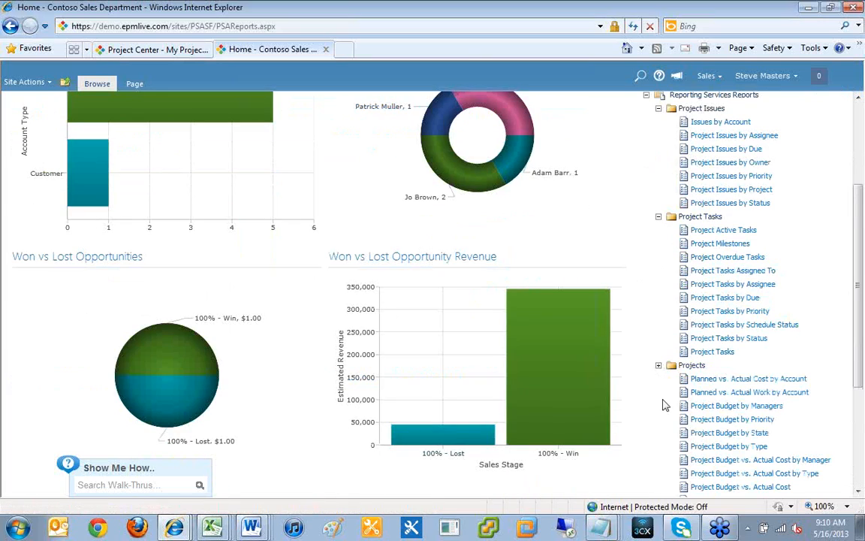
scroll(668, 365, "down", 3)
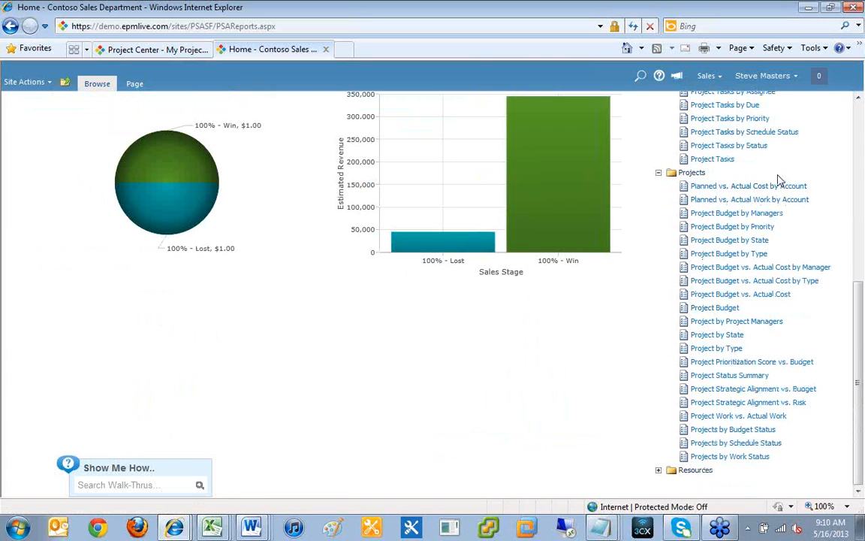
left_click_drag(860, 323, 862, 244)
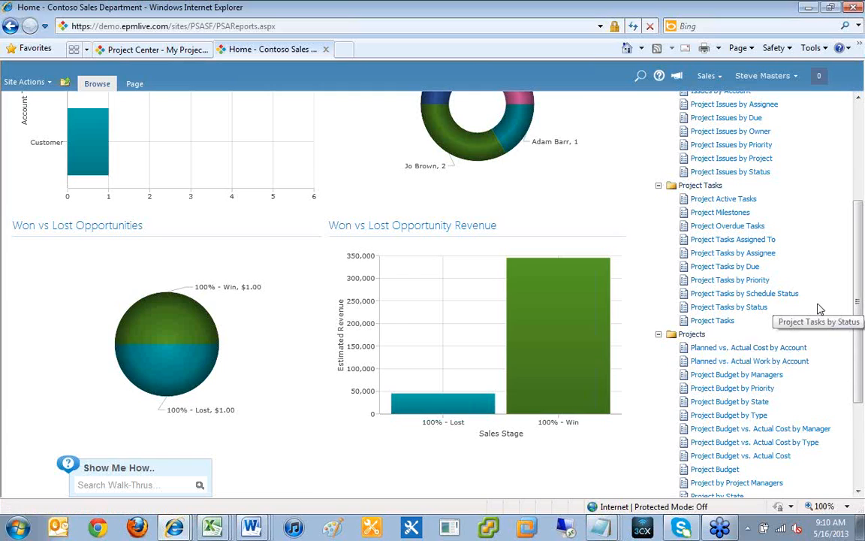
left_click_drag(859, 299, 839, 109)
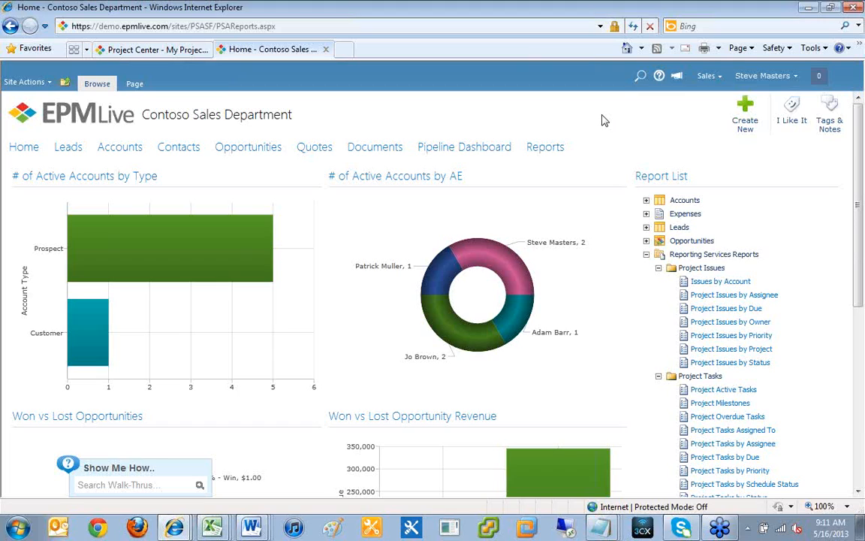
Show Contoso Corporation's active issue summary and sign in as a different user with the administrator user name and account password
left_click(172, 49)
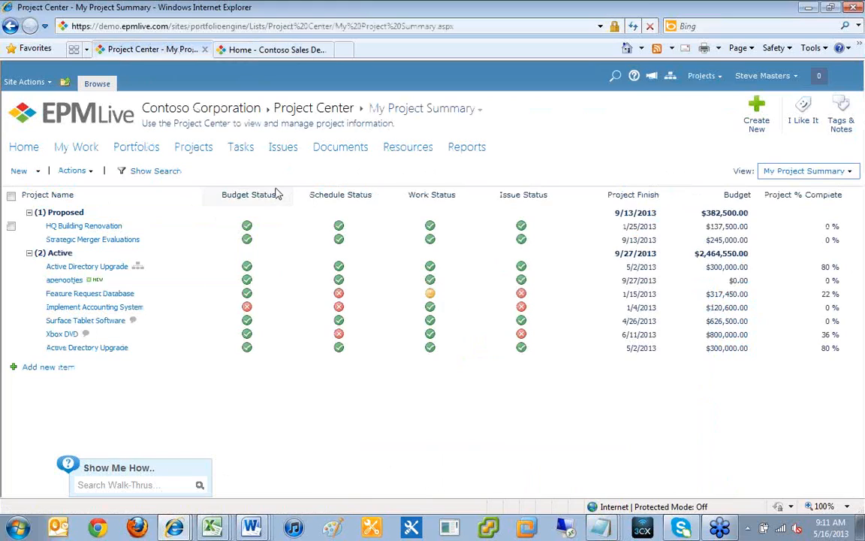
left_click(286, 149)
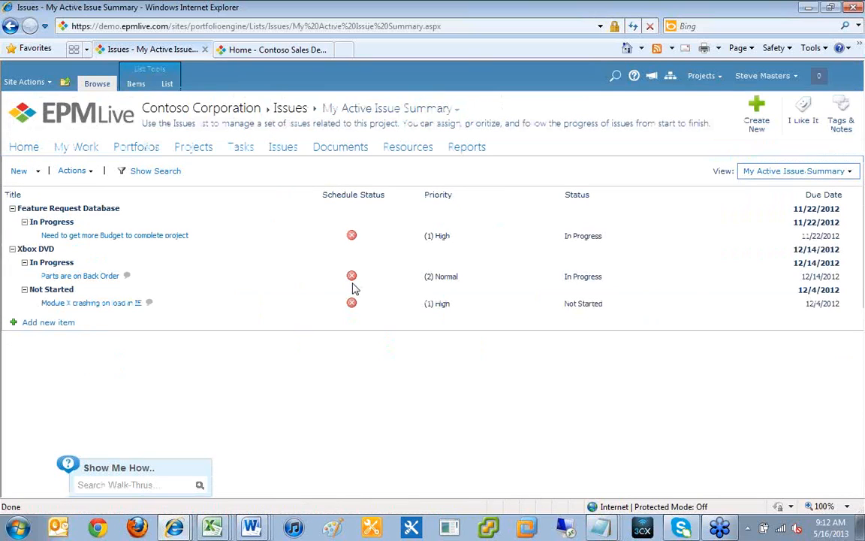
left_click(762, 75)
left_click(702, 191)
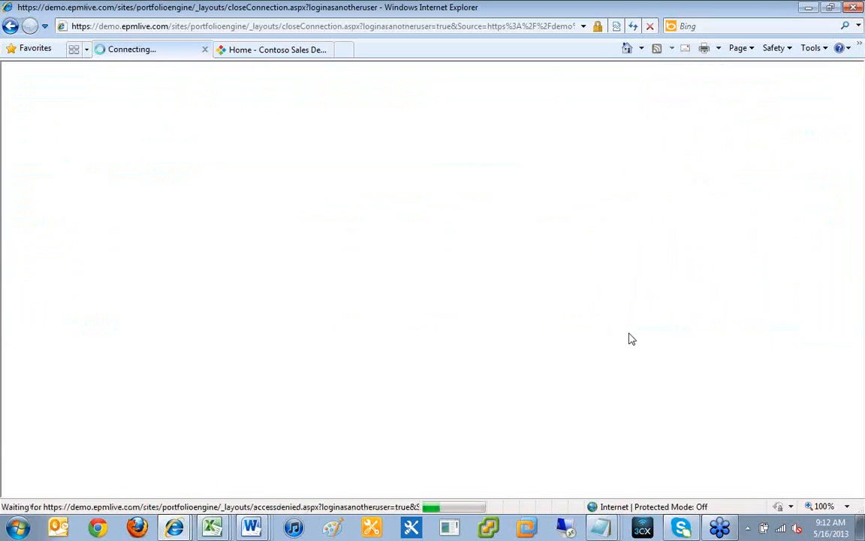
left_click(432, 280)
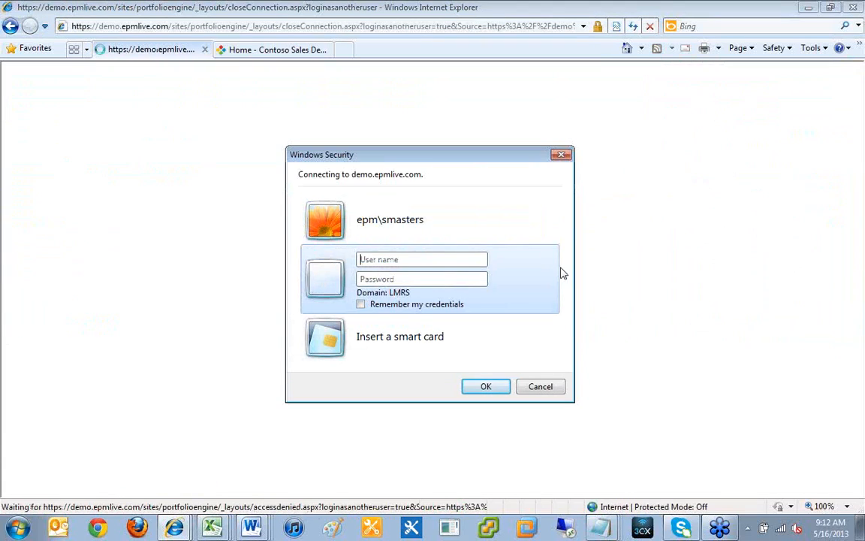
type("epm\\administrator")
key("Tab")
type("*****")
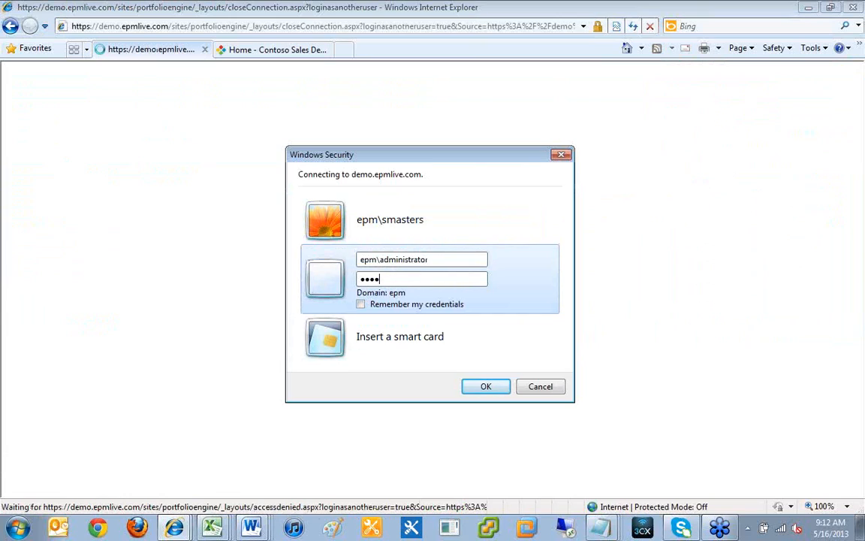
type("******")
key("Return")
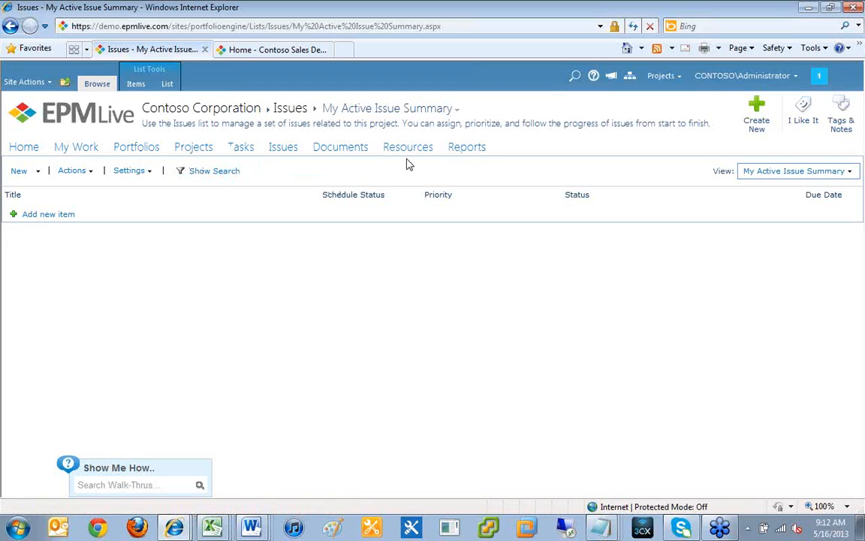
Open the Issues list settings and display the list's EPM Live integrations
left_click(131, 172)
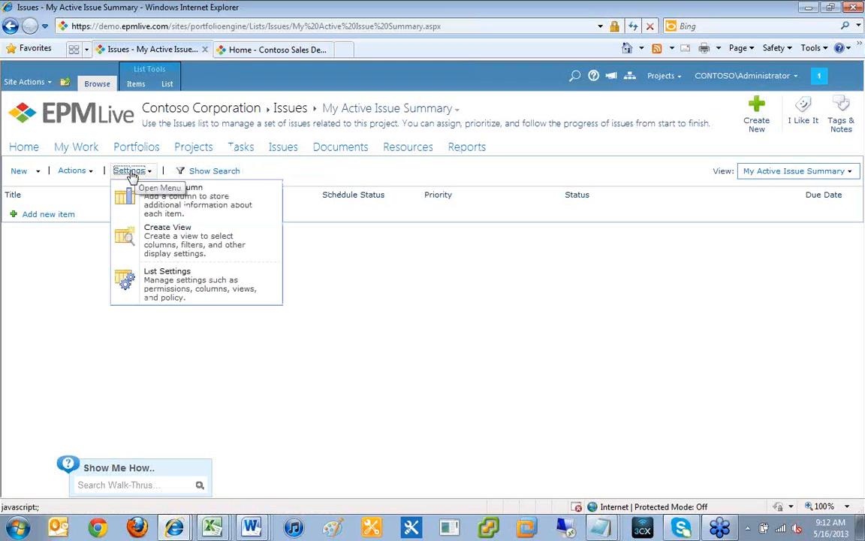
left_click(140, 270)
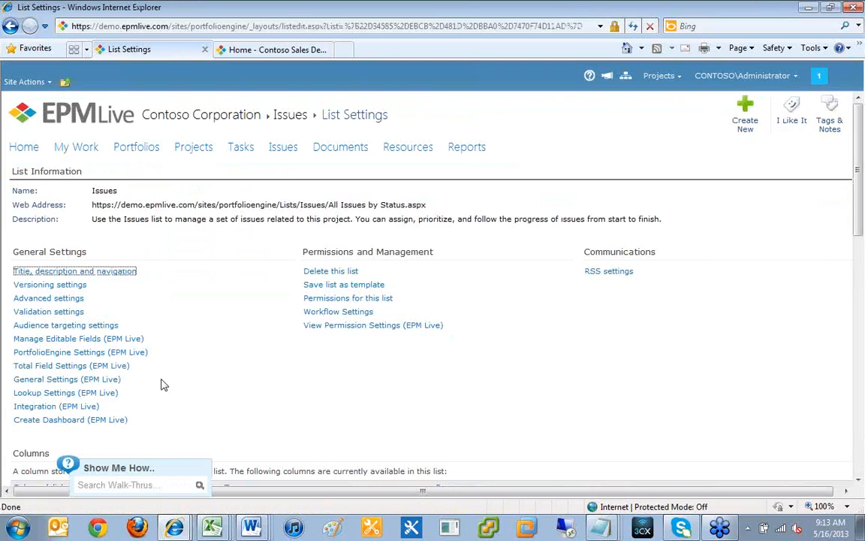
scroll(172, 380, "down", 1)
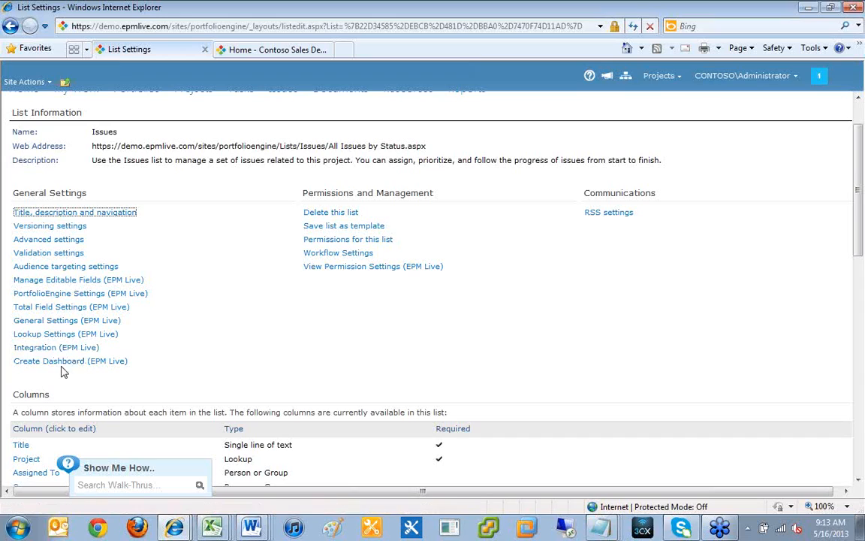
left_click(65, 355)
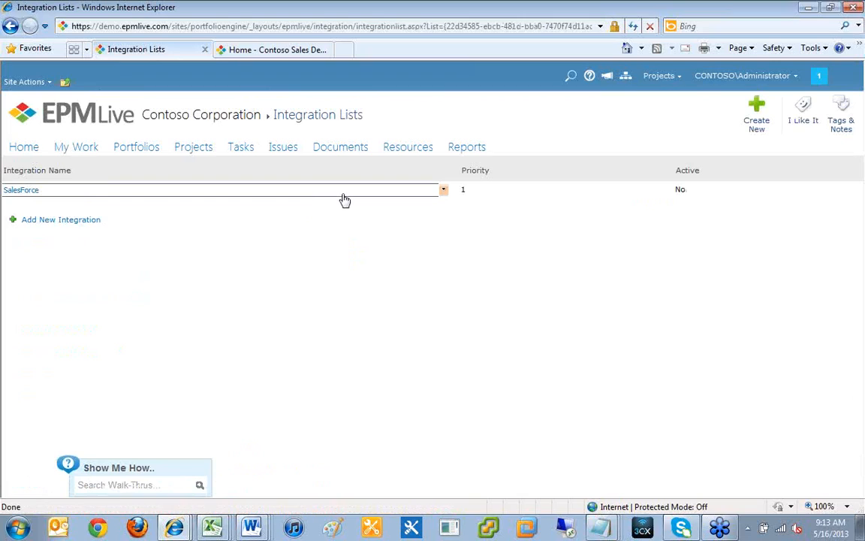
Look over the integration types available for a new integration on the Issues list and leave without adding one
left_click(444, 191)
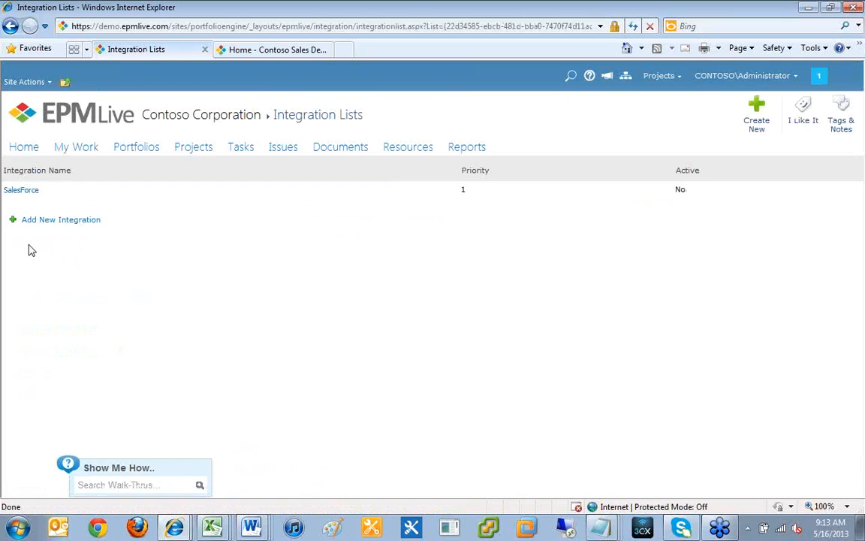
left_click(72, 224)
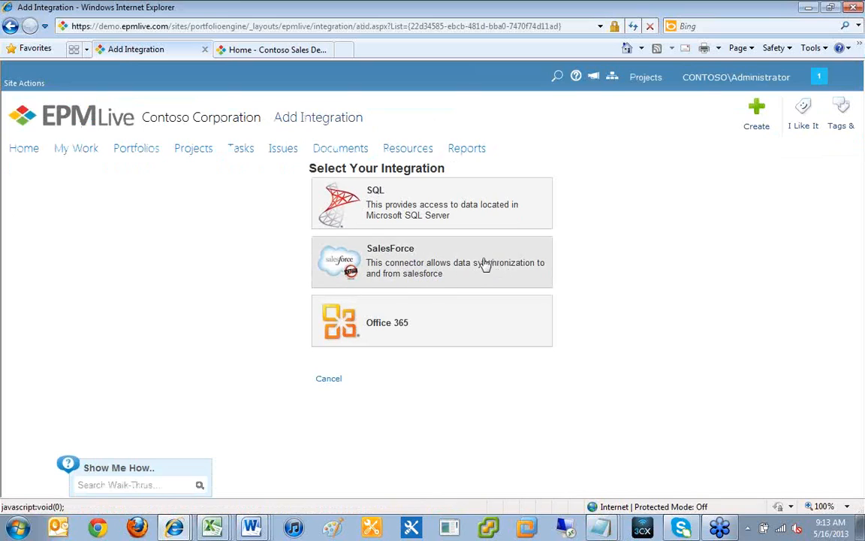
left_click(333, 383)
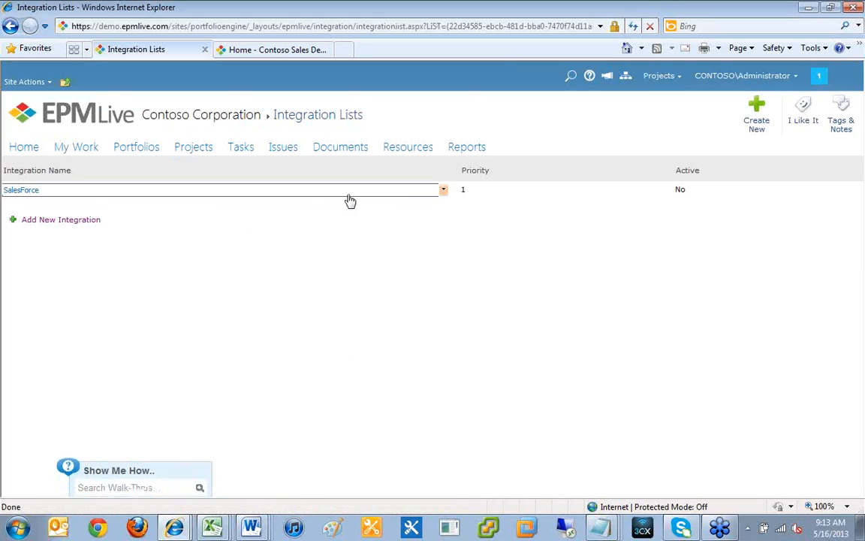
Review the SalesForce integration's connection settings, including the password, security token and sandbox options, and leave without saving
left_click(401, 192)
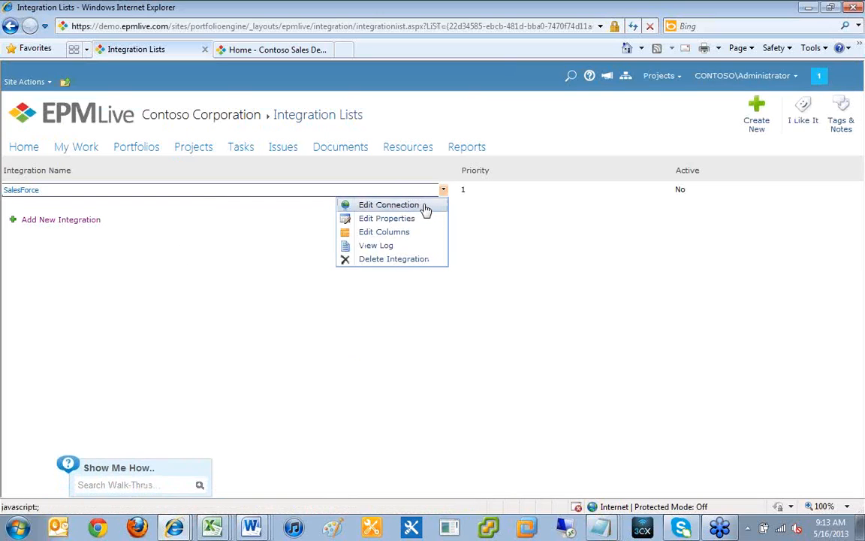
left_click(423, 207)
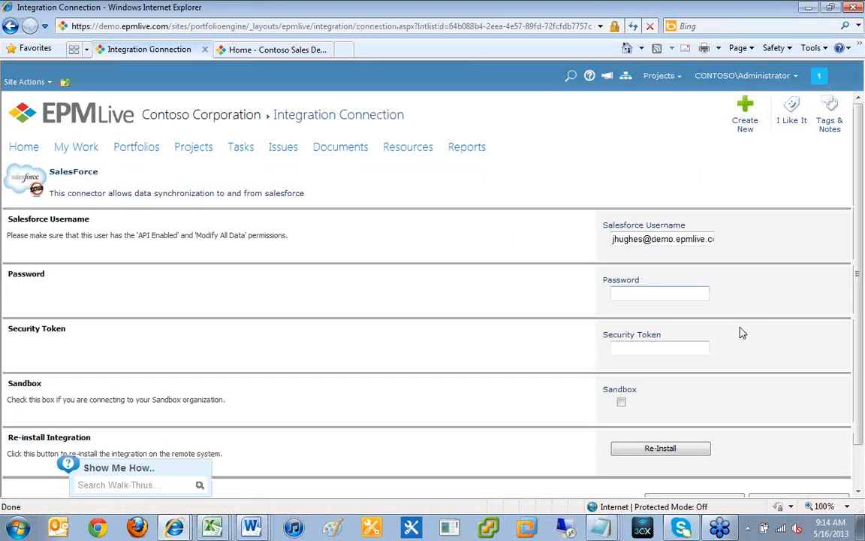
scroll(740, 332, "down", 1)
left_click(647, 303)
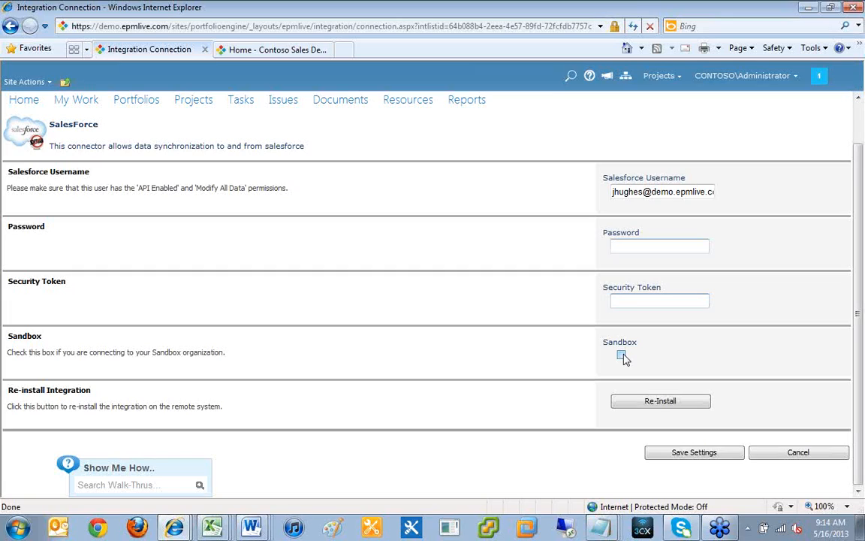
left_click(792, 458)
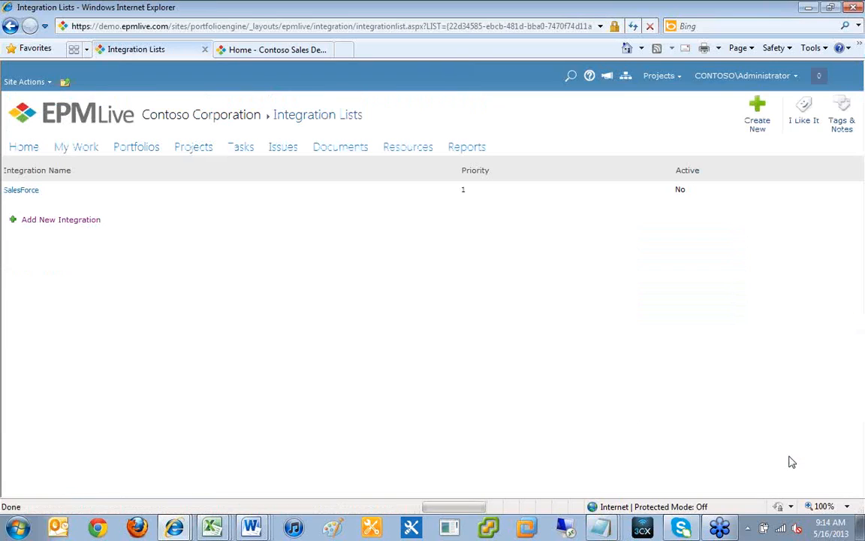
Open the SalesForce integration's properties and try Timed Direction as Disabled before setting it back to Outgoing
left_click(442, 192)
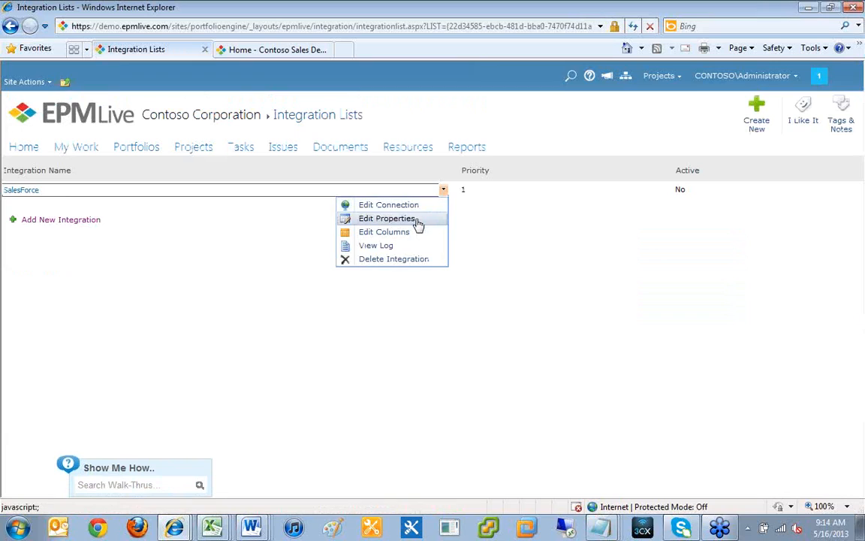
left_click(415, 219)
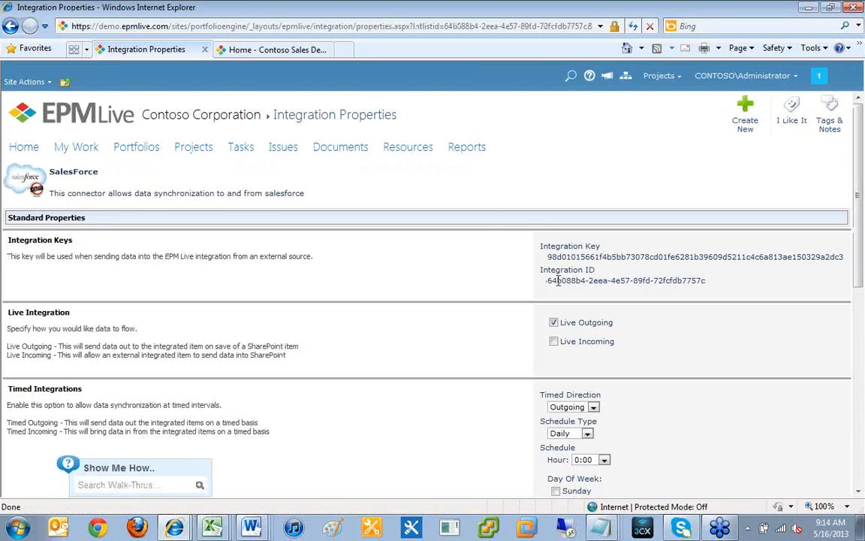
scroll(728, 340, "down", 3)
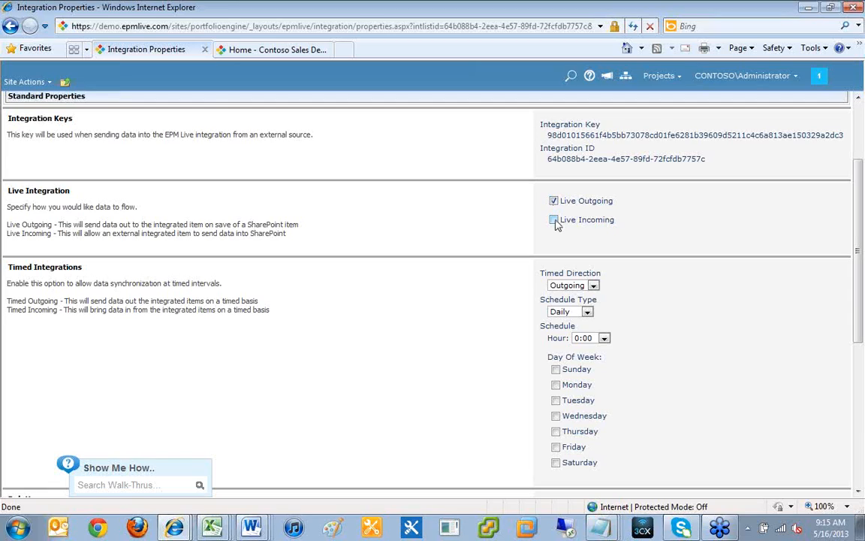
left_click(594, 286)
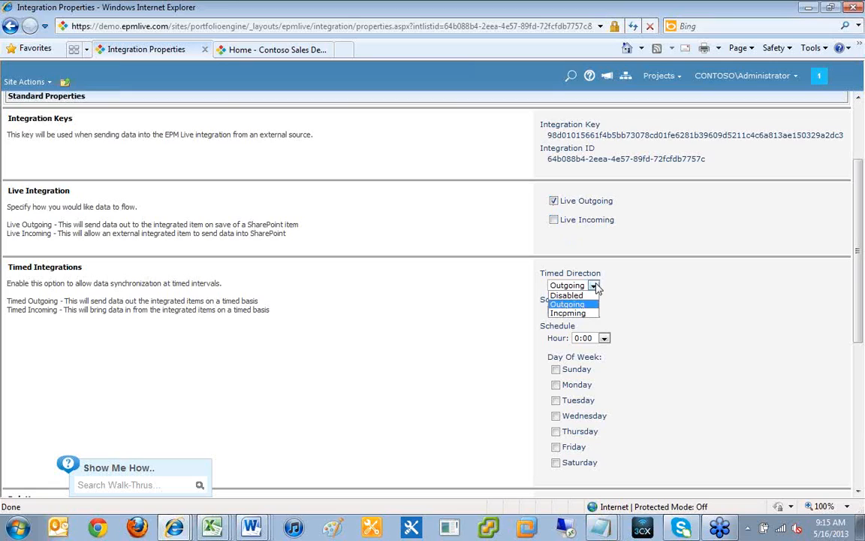
left_click(594, 294)
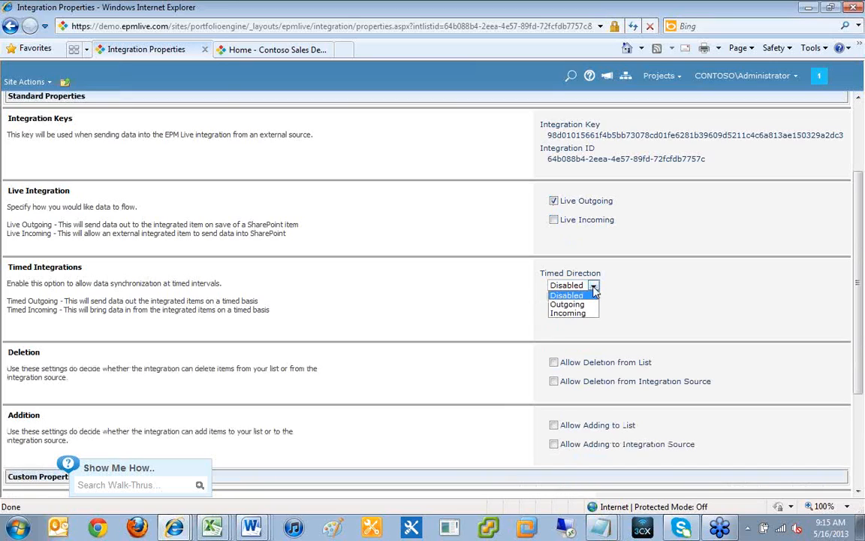
left_click(569, 304)
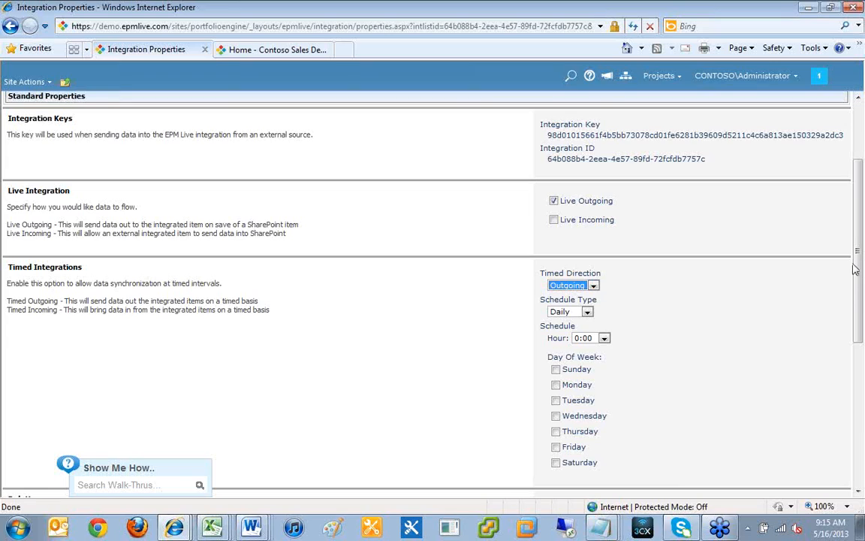
Review the integration's deletion, addition, object mapping and user mapping properties, and leave without saving
left_click_drag(860, 275, 860, 380)
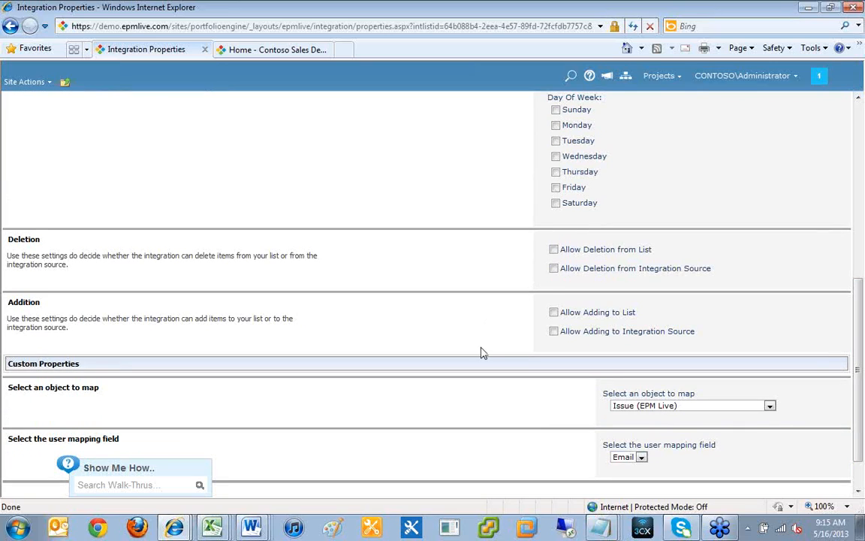
scroll(503, 341, "down", 2)
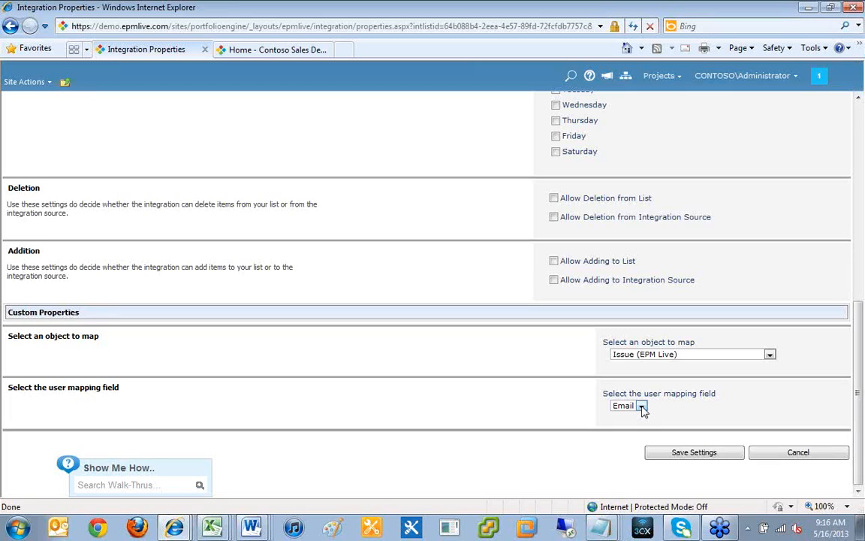
left_click(819, 455)
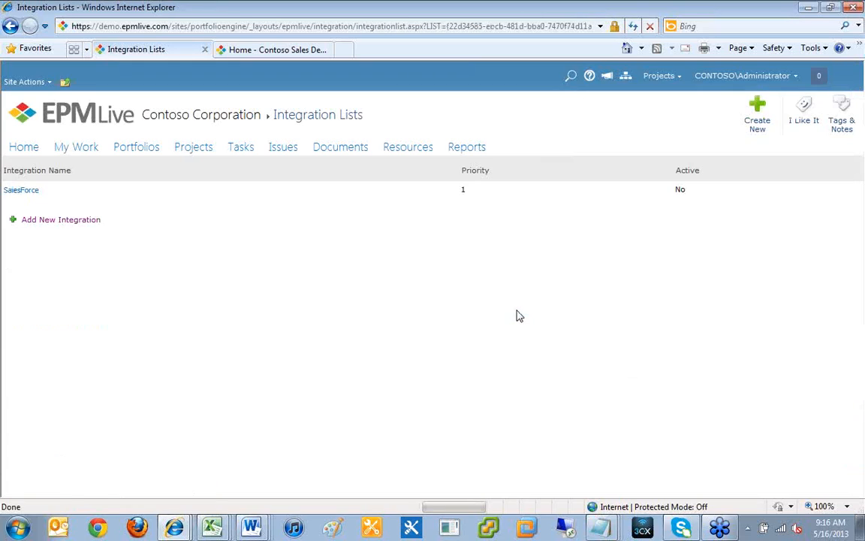
Open the SalesForce integration's column settings and review the ID, SharePoint field, item matching, author and column mappings
left_click(443, 190)
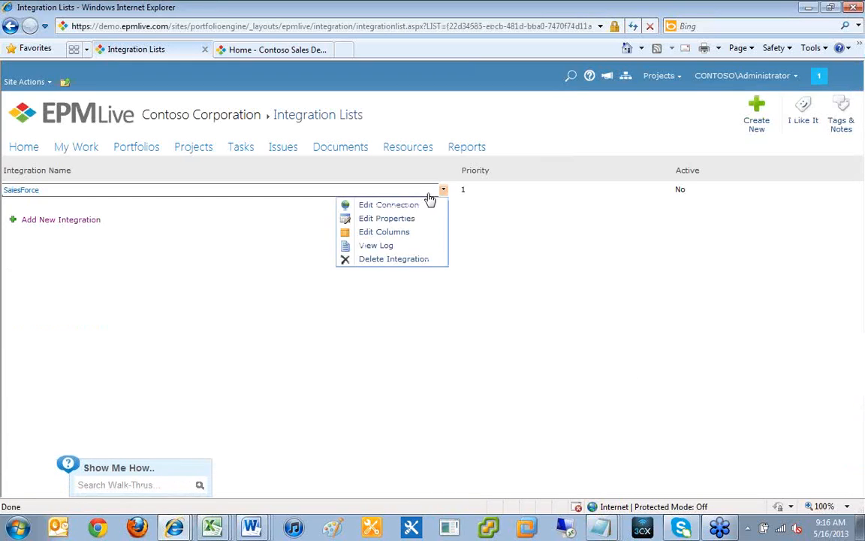
left_click(408, 232)
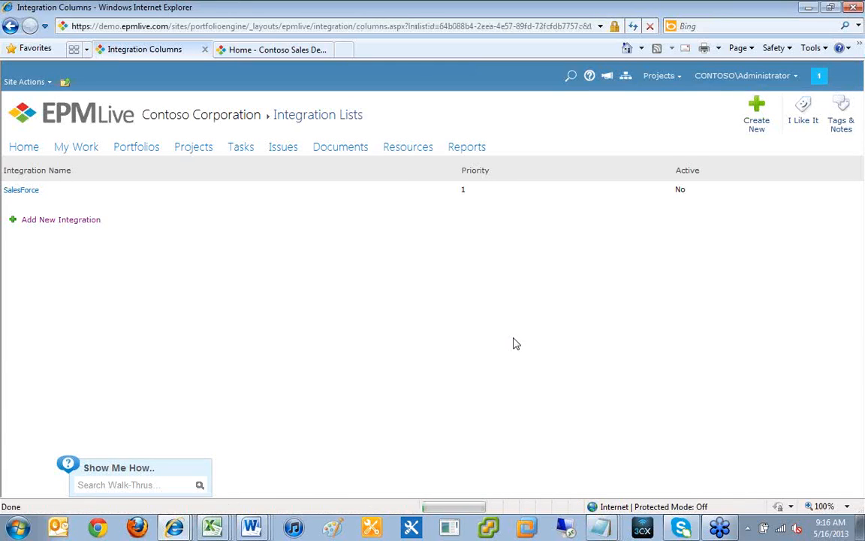
scroll(510, 348, "down", 3)
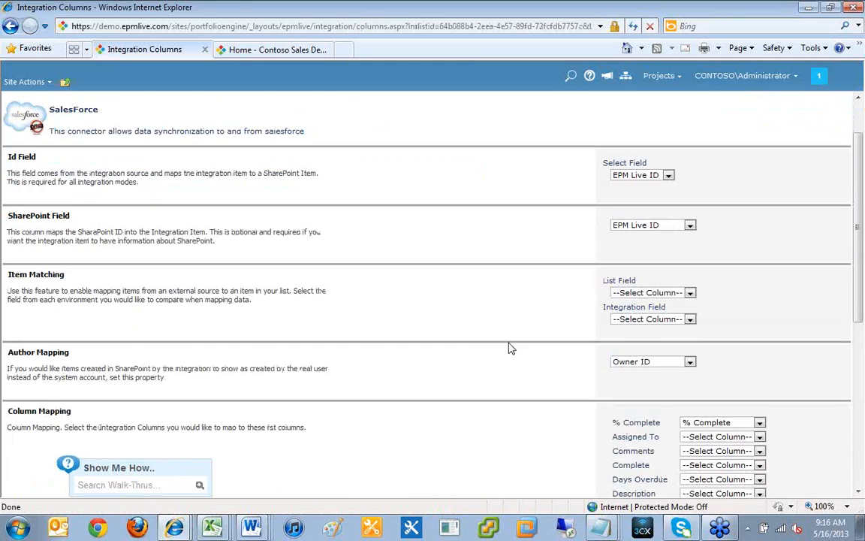
scroll(522, 378, "up", 2)
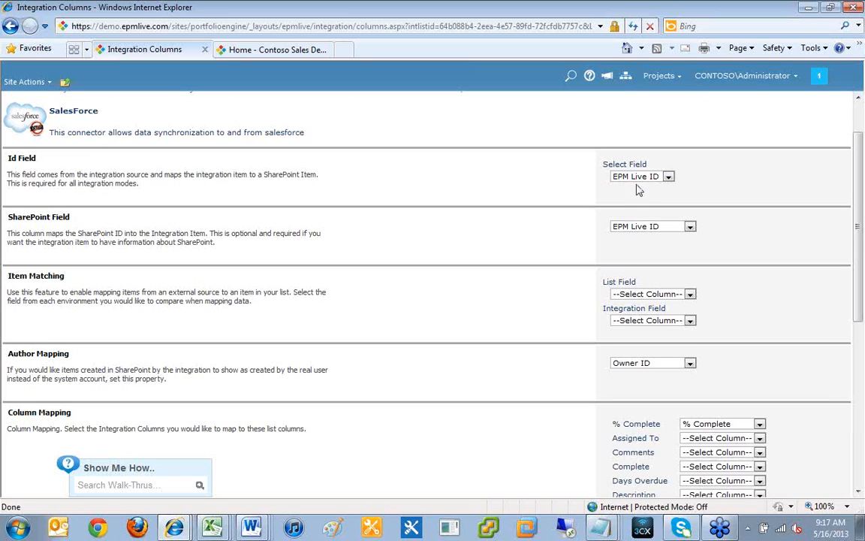
scroll(548, 244, "down", 1)
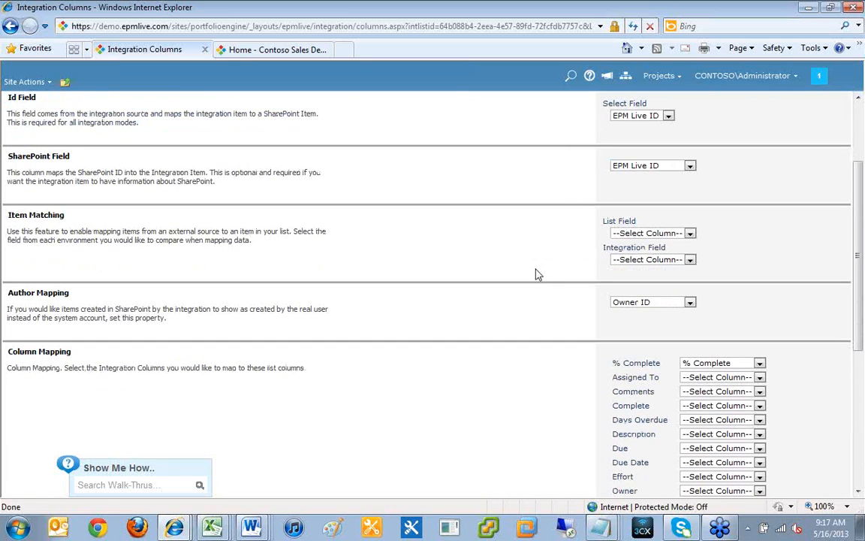
scroll(552, 278, "down", 1)
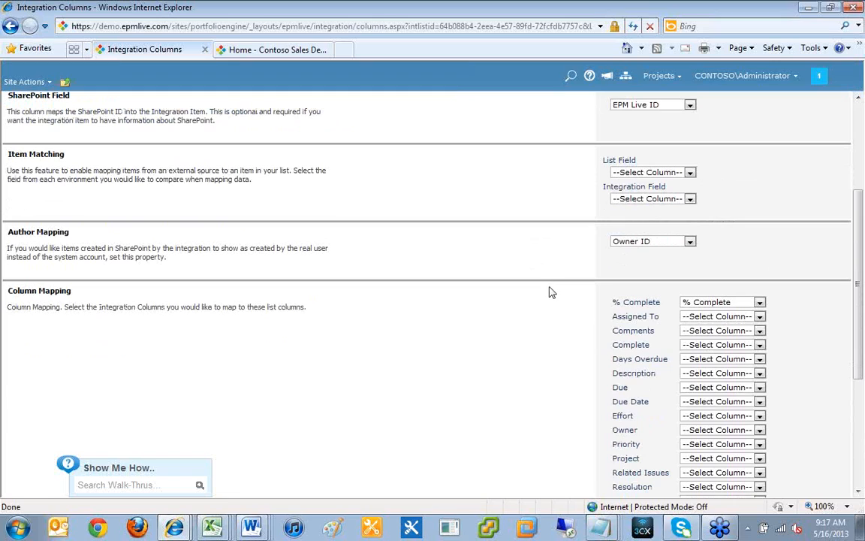
scroll(551, 293, "down", 3)
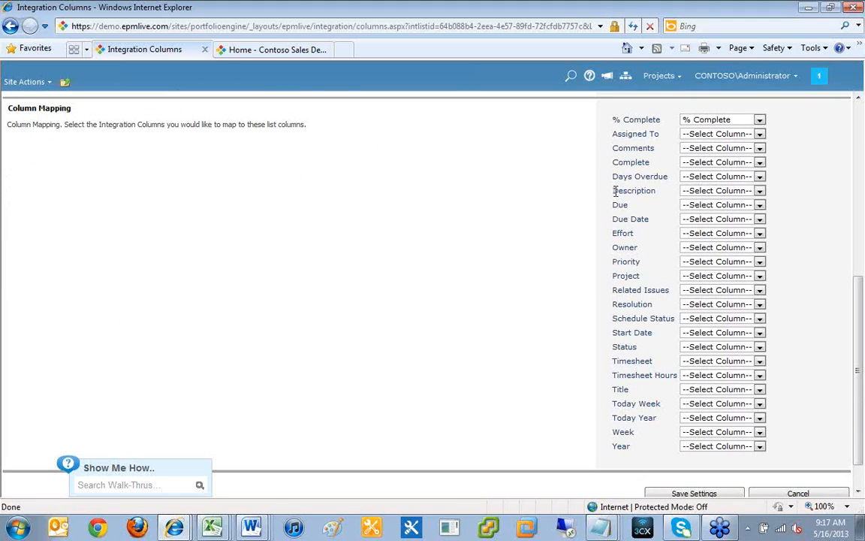
Try mapping the list's Description column to the integration's Description column, look over the other mappings and cancel the changes
left_click_drag(613, 190, 659, 190)
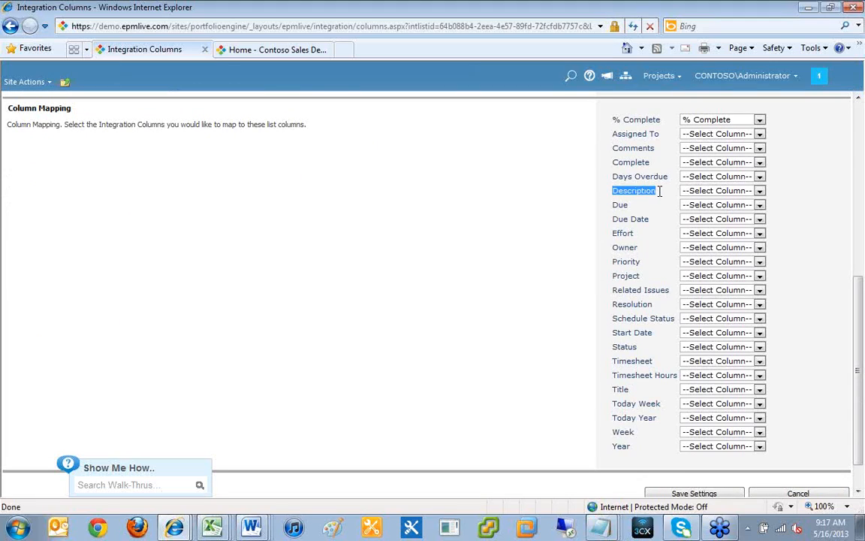
left_click(735, 193)
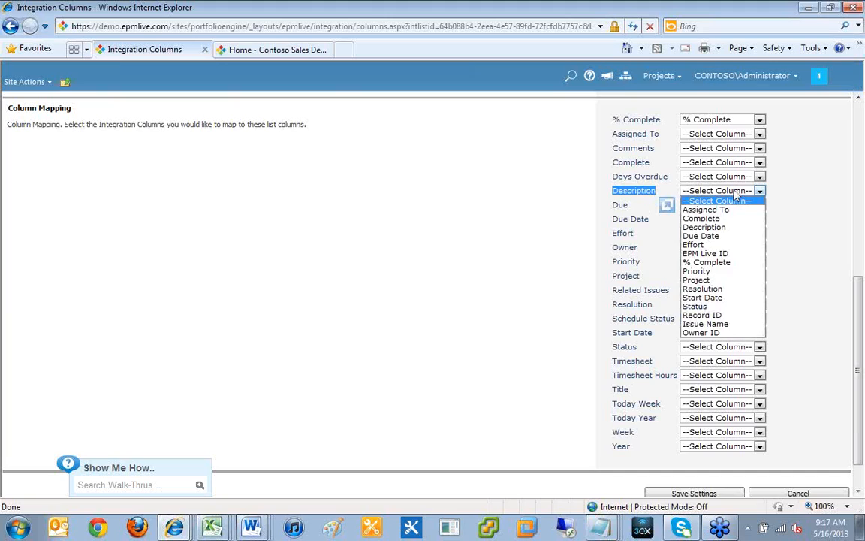
left_click(719, 229)
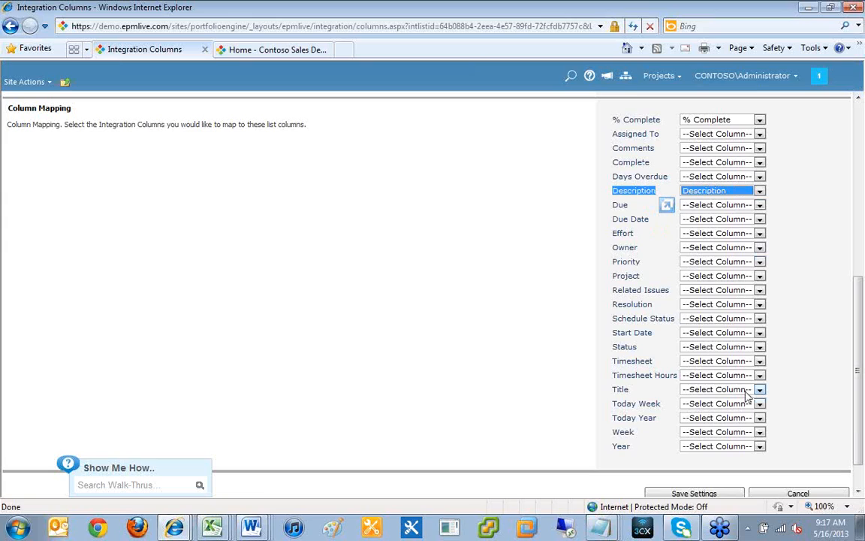
left_click(822, 367)
scroll(815, 390, "down", 1)
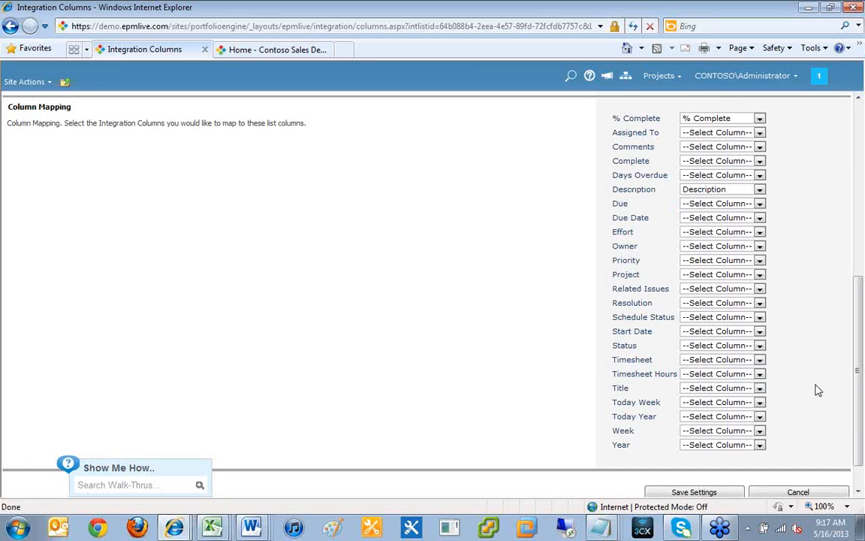
scroll(787, 386, "up", 3)
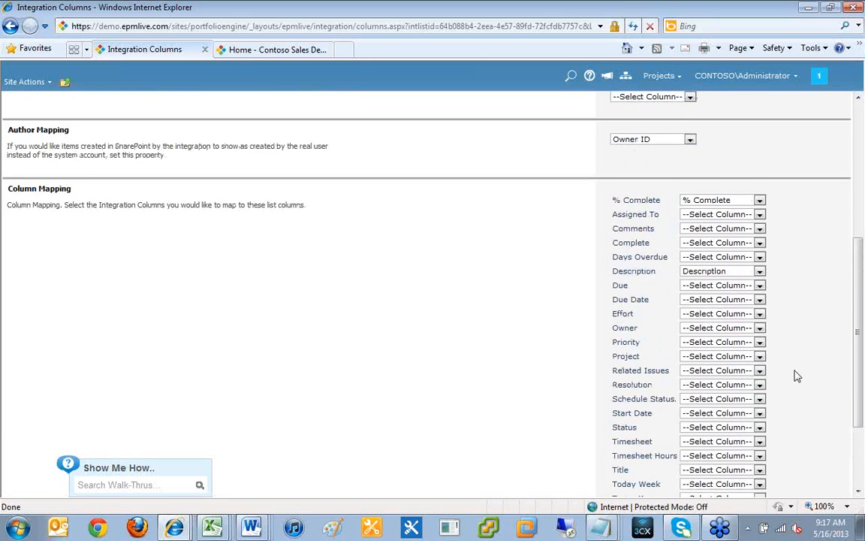
scroll(798, 375, "down", 3)
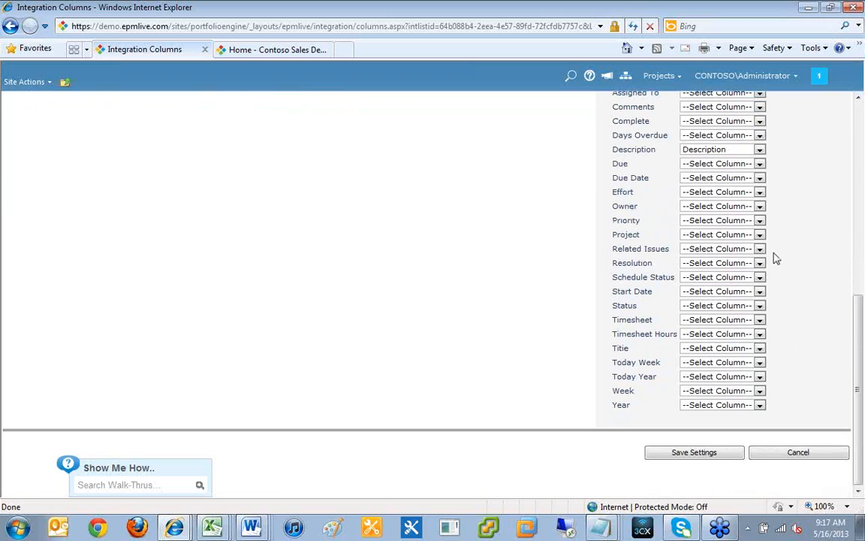
left_click(799, 453)
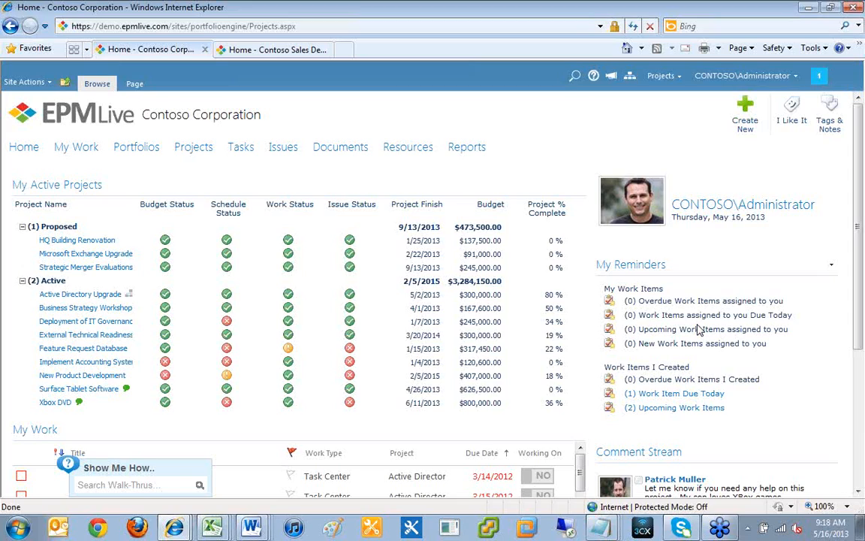
Open a new maximized Internet Explorer window and go to the epmlive.com website
left_click(242, 522)
right_click(174, 528)
left_click(143, 470)
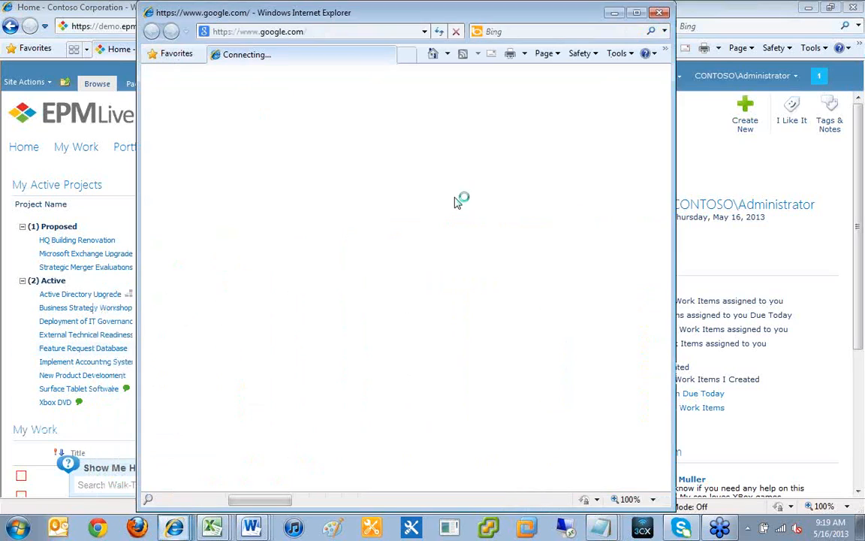
left_click(637, 13)
left_click(247, 26)
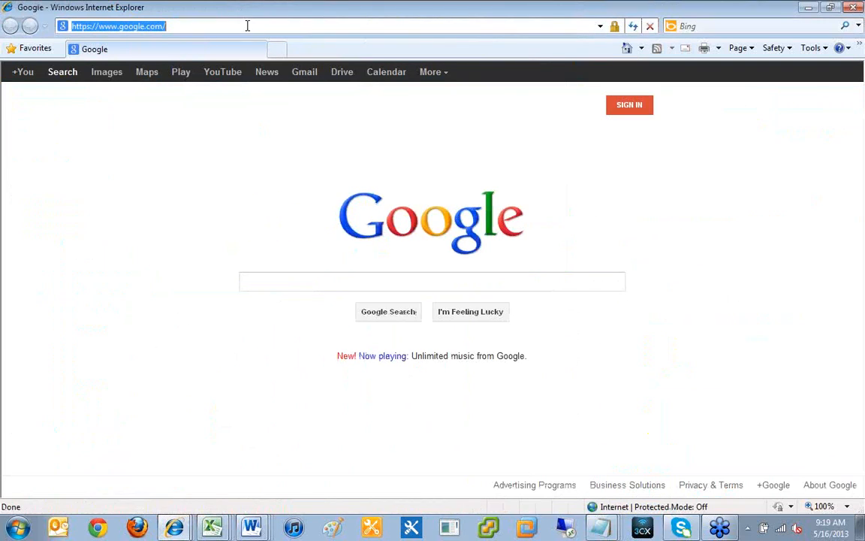
type("epmlive")
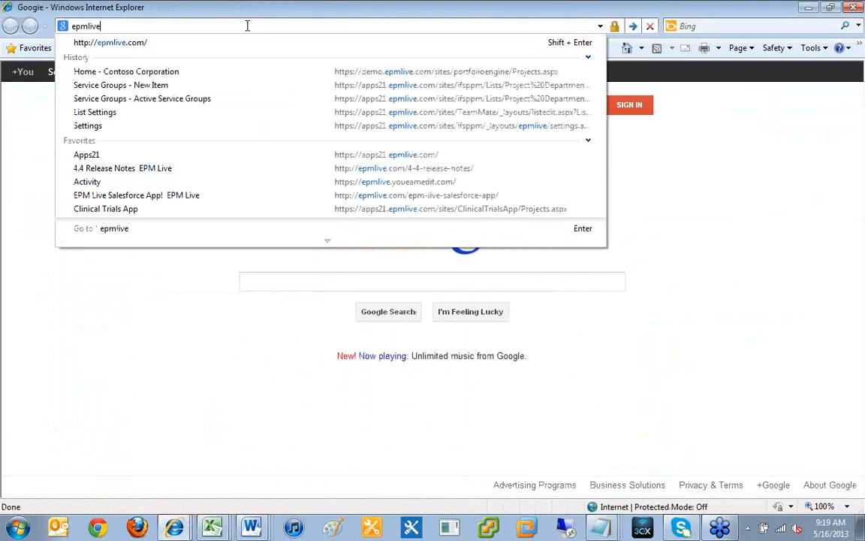
key("Down")
key("Return")
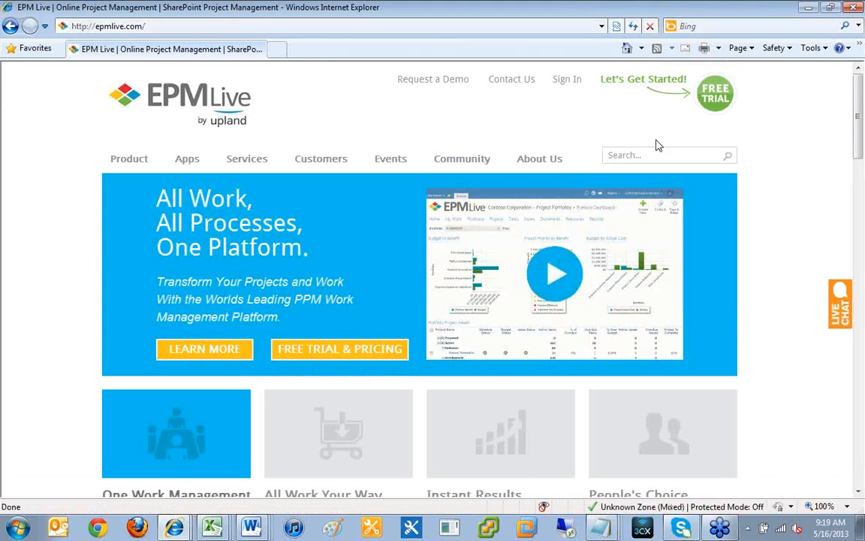
Search the EPM Live website for "salesforce"
left_click(622, 158)
type("salesforce")
key("Return")
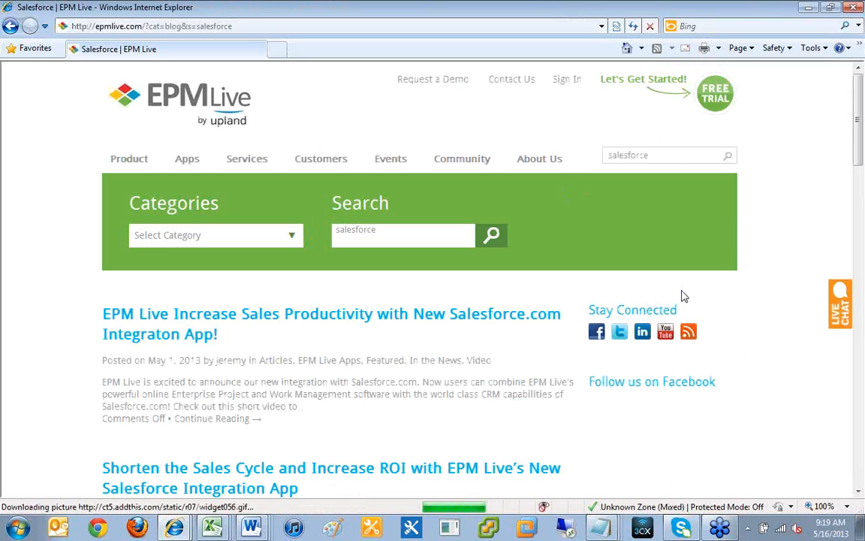
Look through the Salesforce blog articles in the website's search results
scroll(680, 300, "down", 2)
scroll(498, 348, "down", 2)
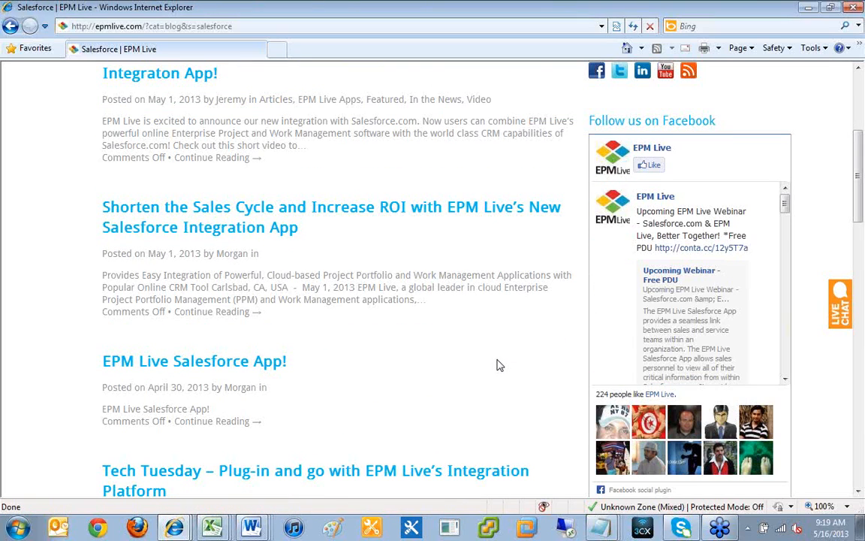
scroll(499, 365, "down", 2)
scroll(510, 361, "up", 5)
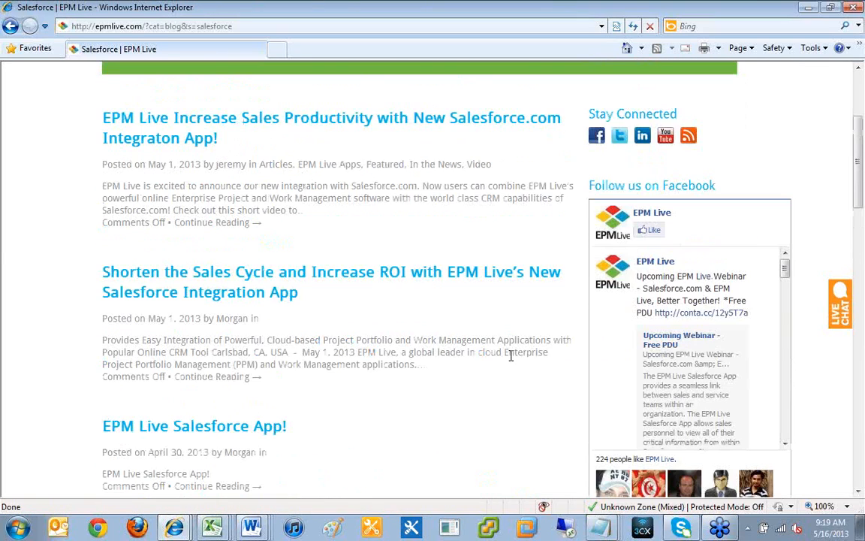
scroll(512, 359, "up", 2)
Go to the EPM Live App Marketplace and open the details page of the Salesforce App
left_click(189, 162)
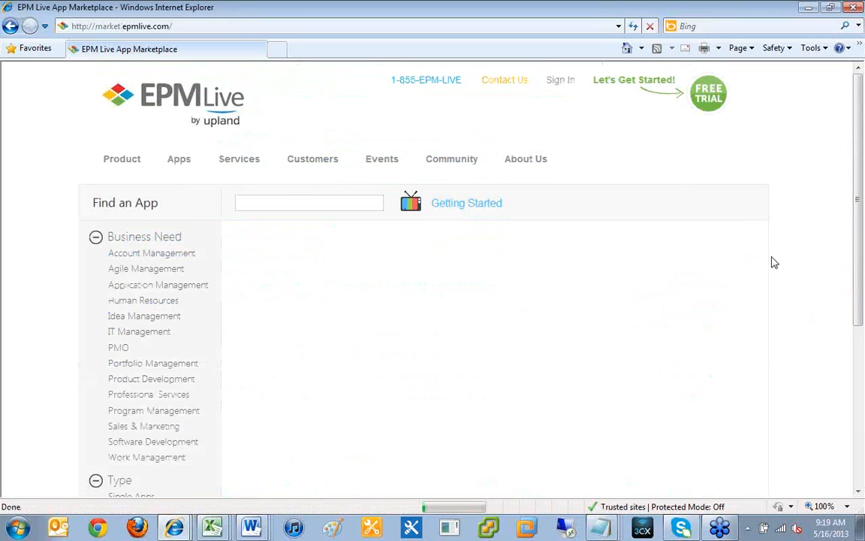
scroll(775, 261, "down", 1)
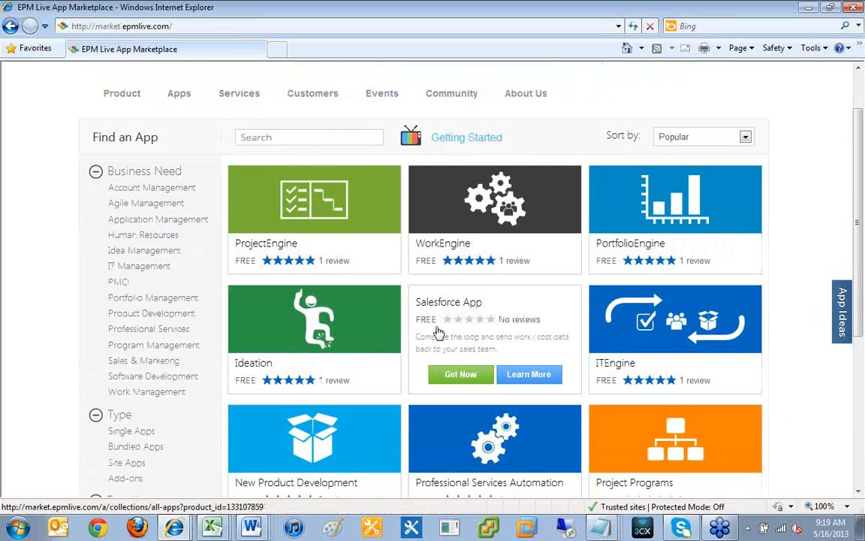
left_click(537, 381)
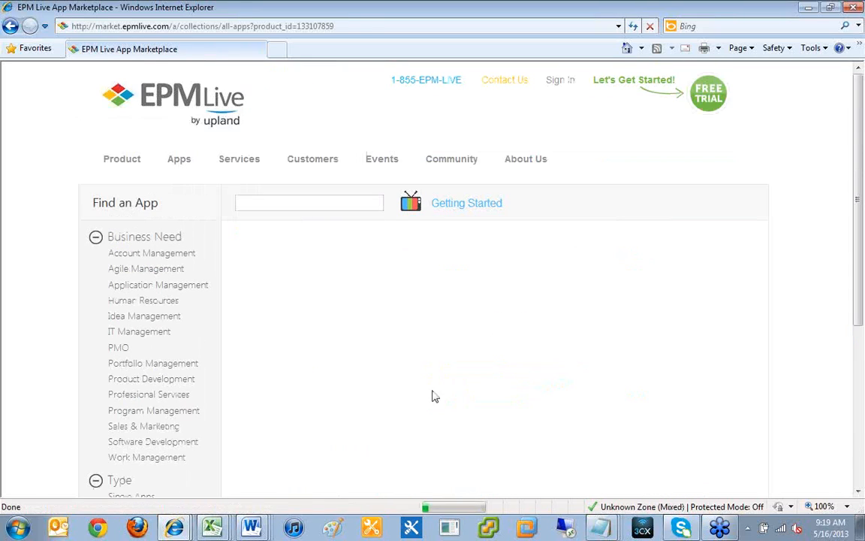
Examine the Salesforce App's overview text, video, customer reviews and screenshots on its details page
scroll(573, 393, "down", 6)
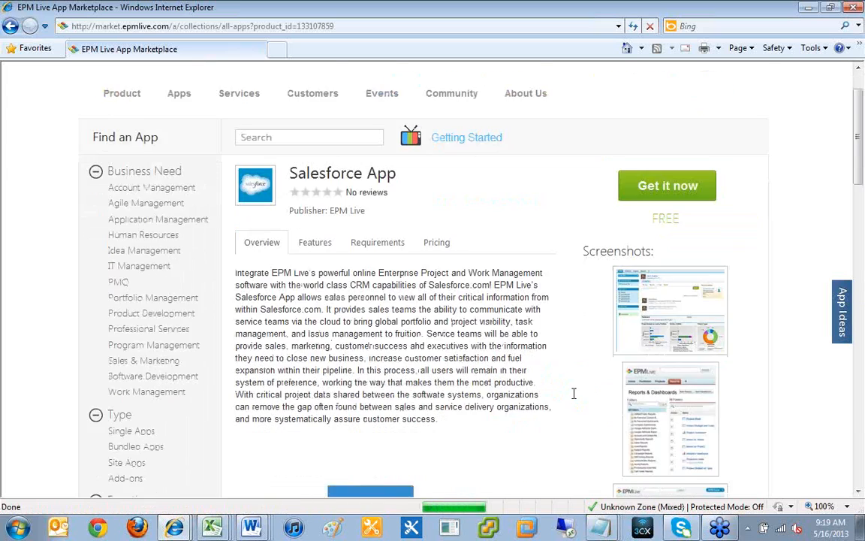
scroll(410, 276, "up", 1)
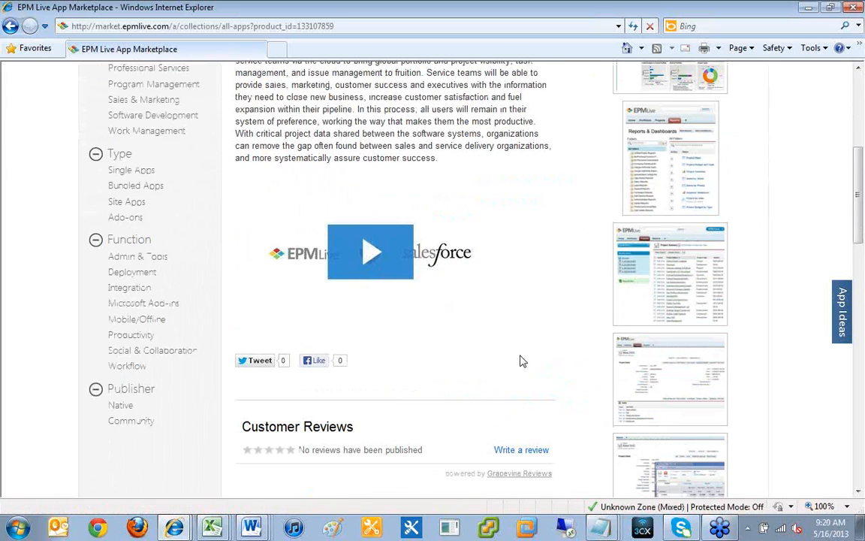
scroll(526, 353, "up", 1)
scroll(690, 379, "down", 8)
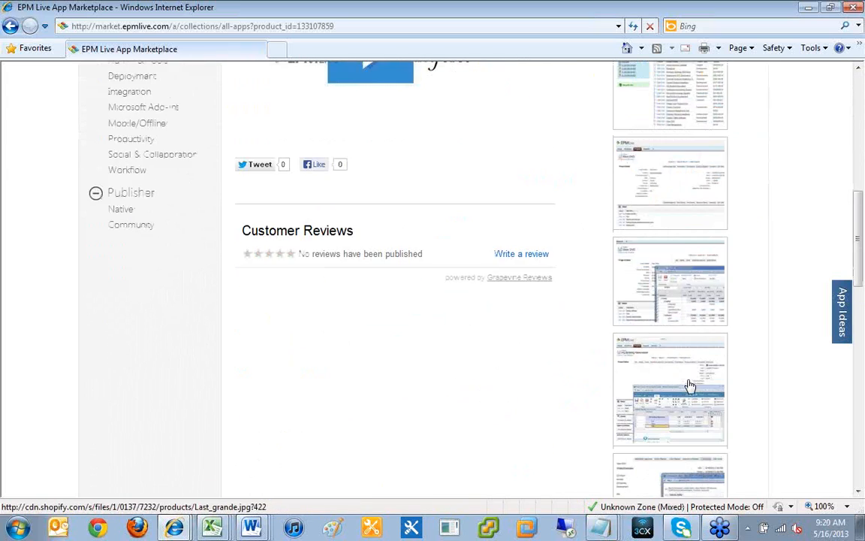
scroll(680, 372, "up", 5)
scroll(679, 376, "up", 6)
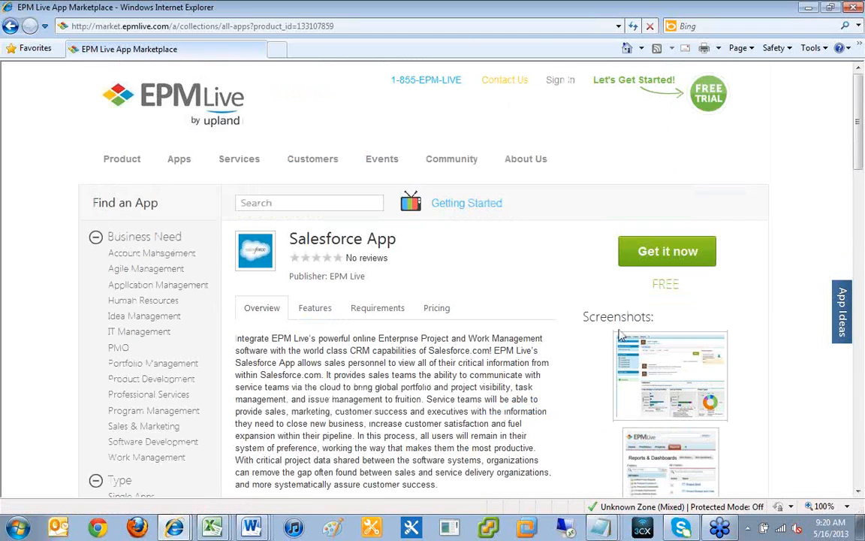
scroll(615, 333, "down", 2)
scroll(614, 333, "down", 1)
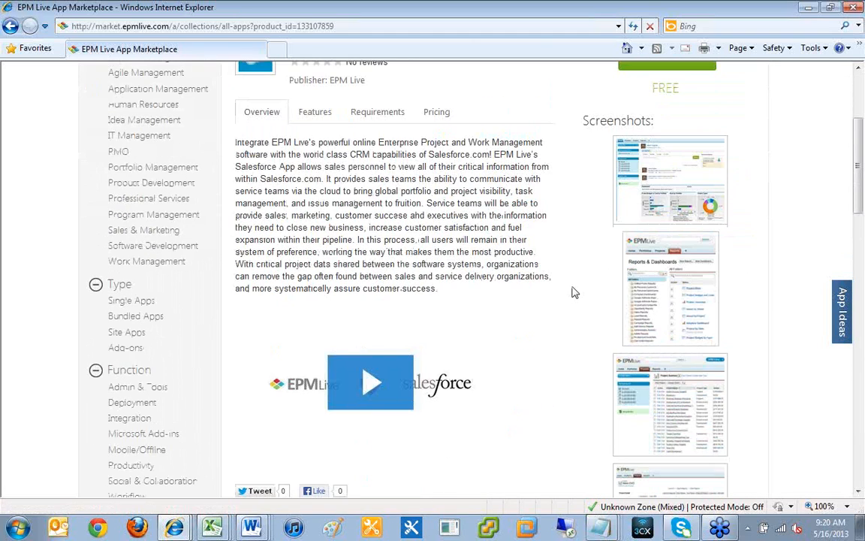
View the Salesforce App's feature list and return to its overview
left_click(315, 112)
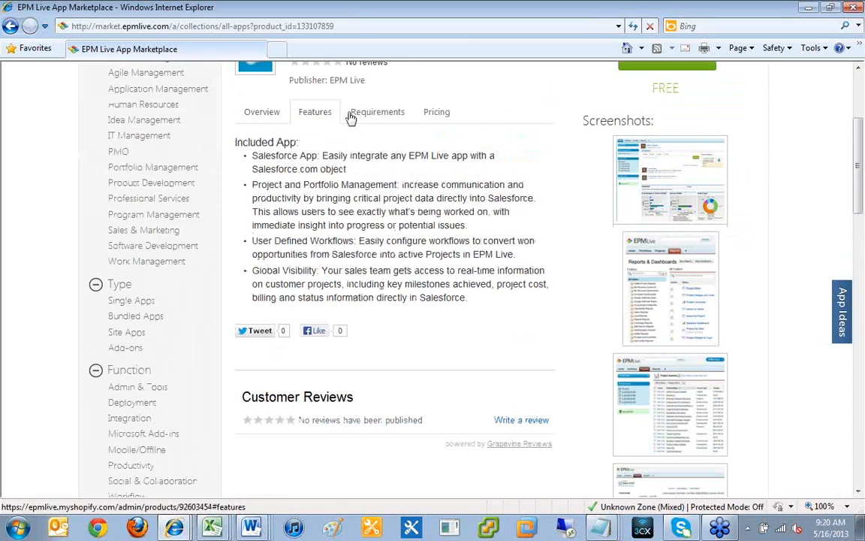
left_click(265, 115)
scroll(551, 271, "up", 2)
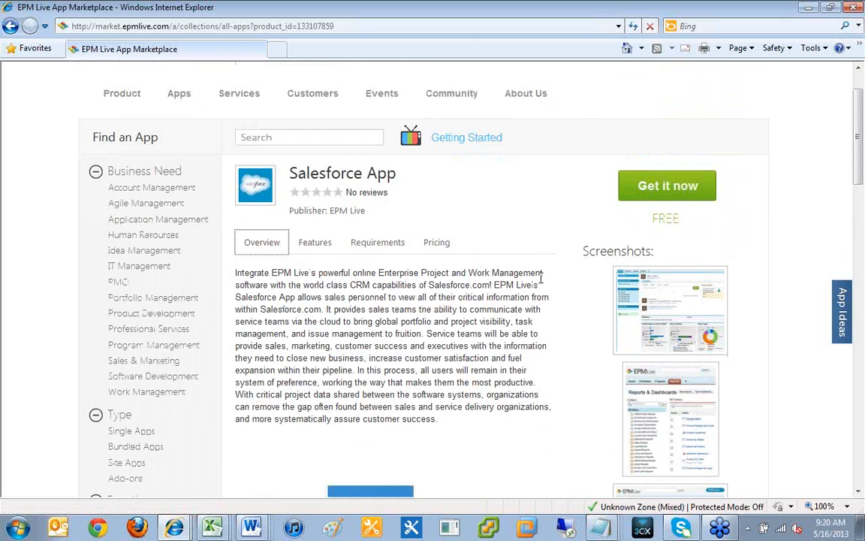